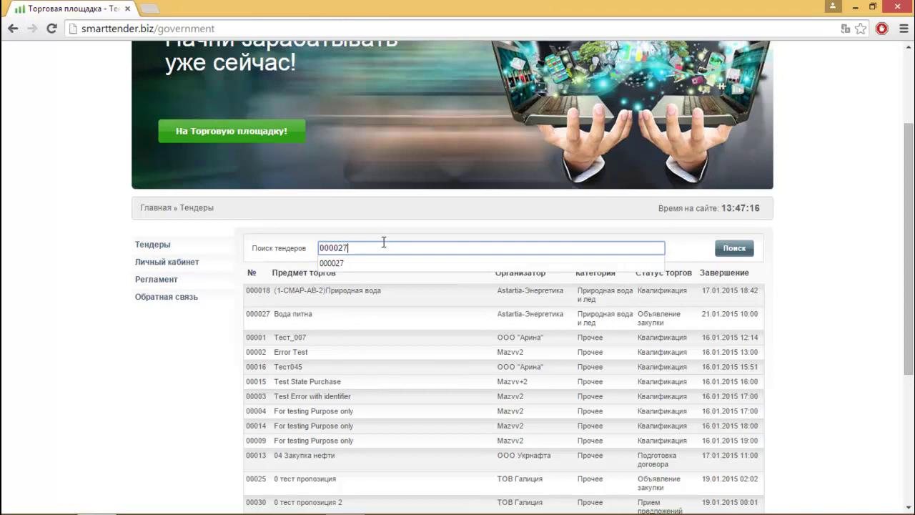
# Find tender 000027 and open its «Обсуждение / обжалование» window
pyautogui.press('Return')
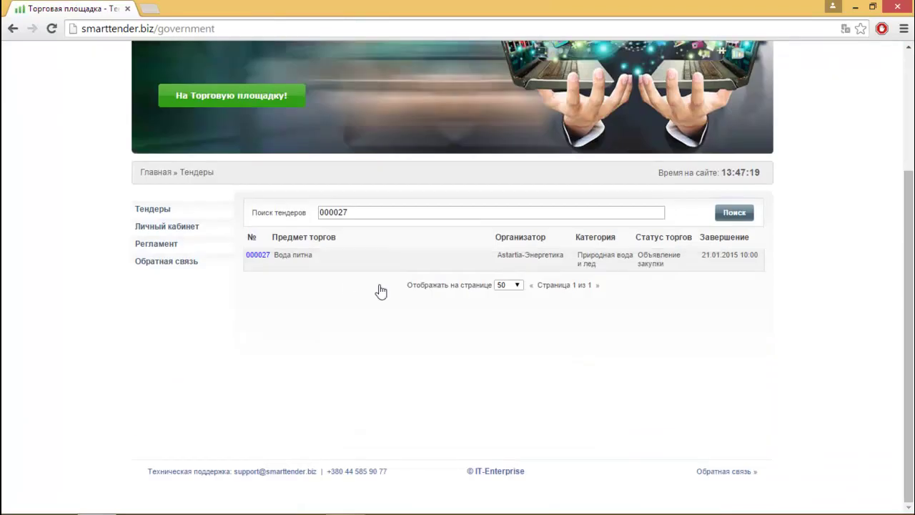
pyautogui.click(343, 262)
pyautogui.scroll(-3, 357, 337)
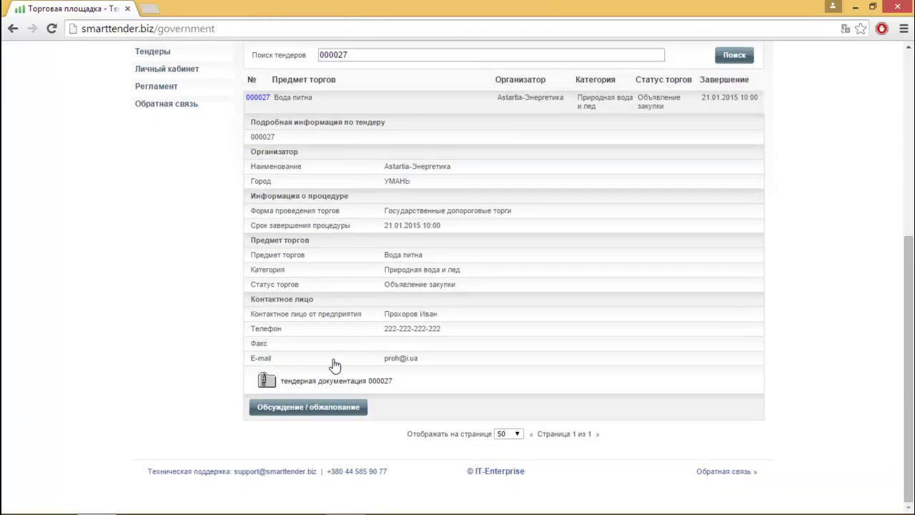
pyautogui.click(301, 407)
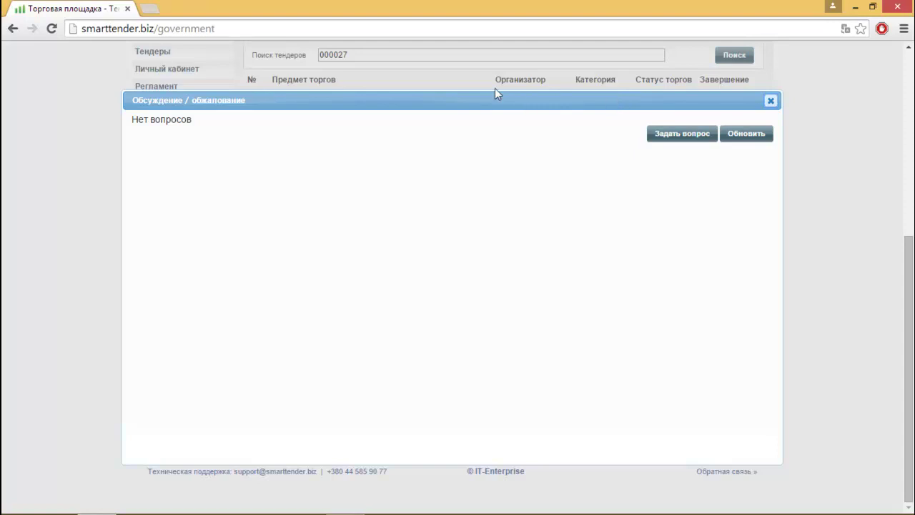
pyautogui.moveTo(516, 97); pyautogui.dragTo(546, 93)
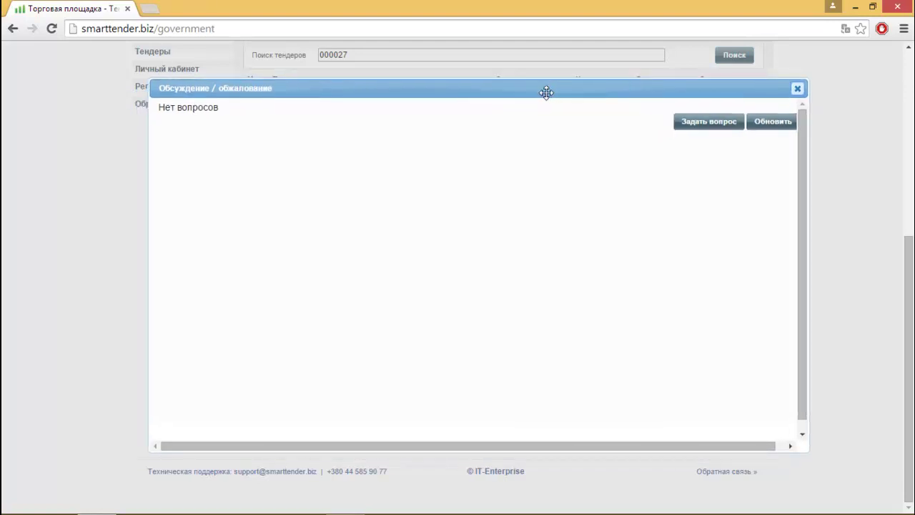
# Start a new question for the tender with the subject «Уточнение» and the message «Введите уточнение»
pyautogui.click(696, 123)
pyautogui.click(218, 140)
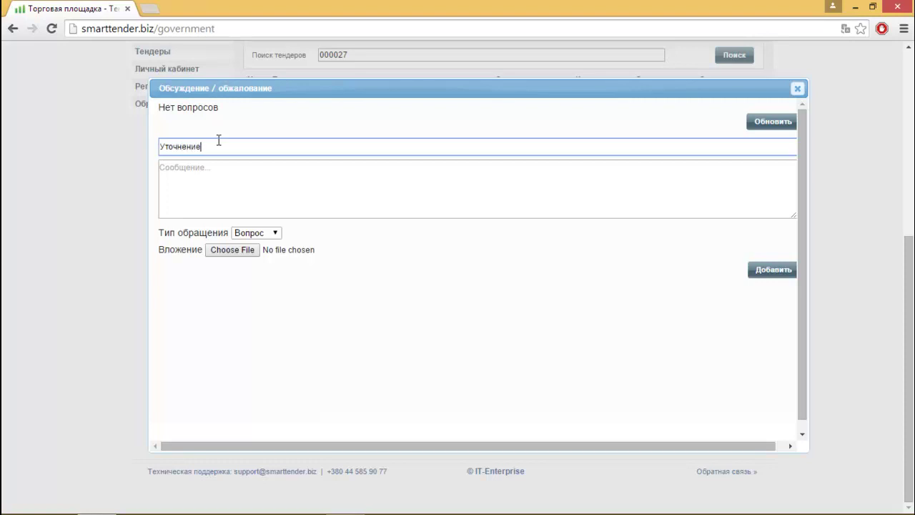
pyautogui.click(187, 171)
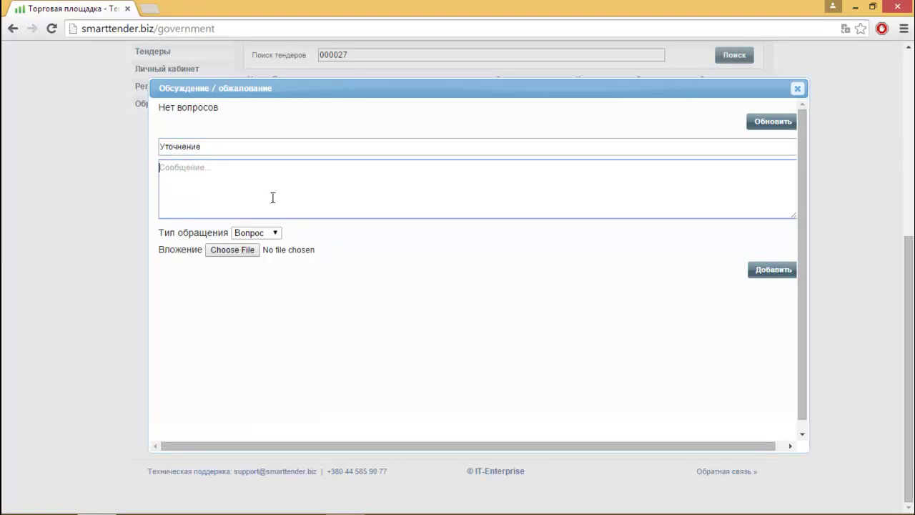
pyautogui.write('Введите уточнение')
# Set the request type to «Вопрос», attach the tender documentation PDF and submit the question
pyautogui.click(263, 233)
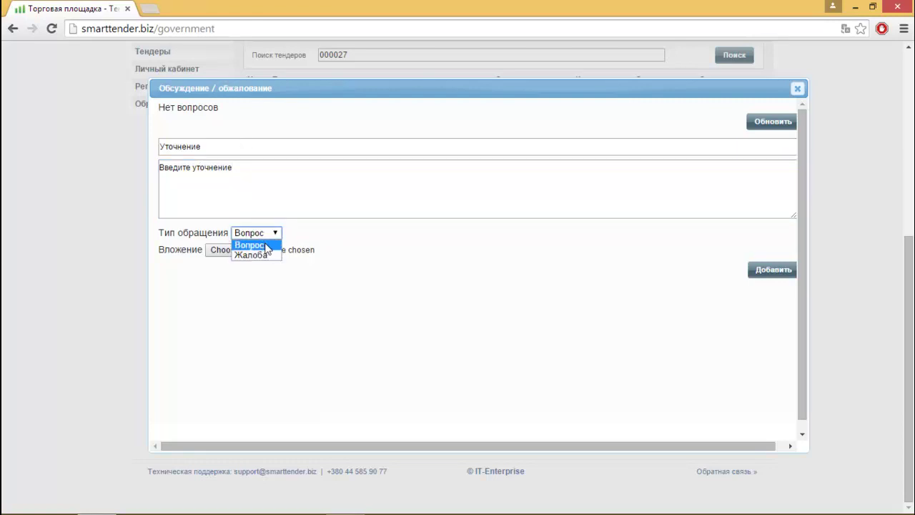
pyautogui.click(269, 246)
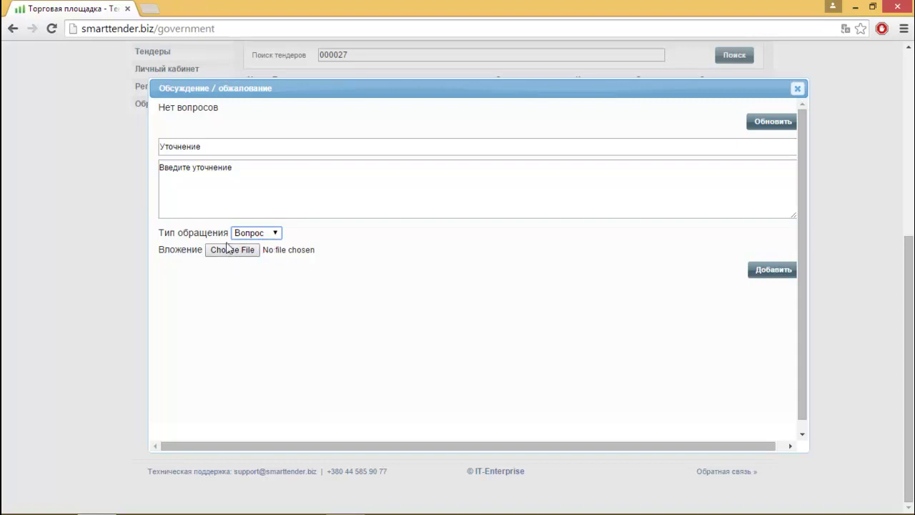
pyautogui.click(233, 252)
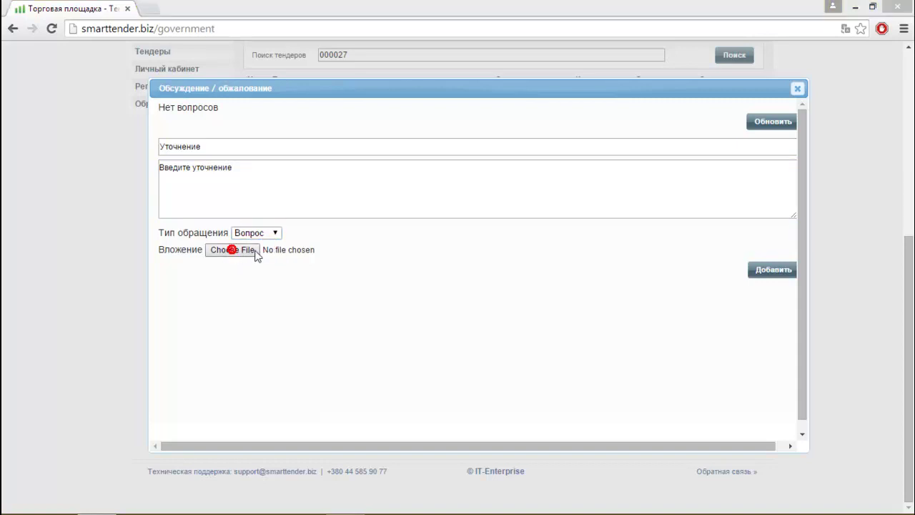
pyautogui.doubleClick(551, 199)
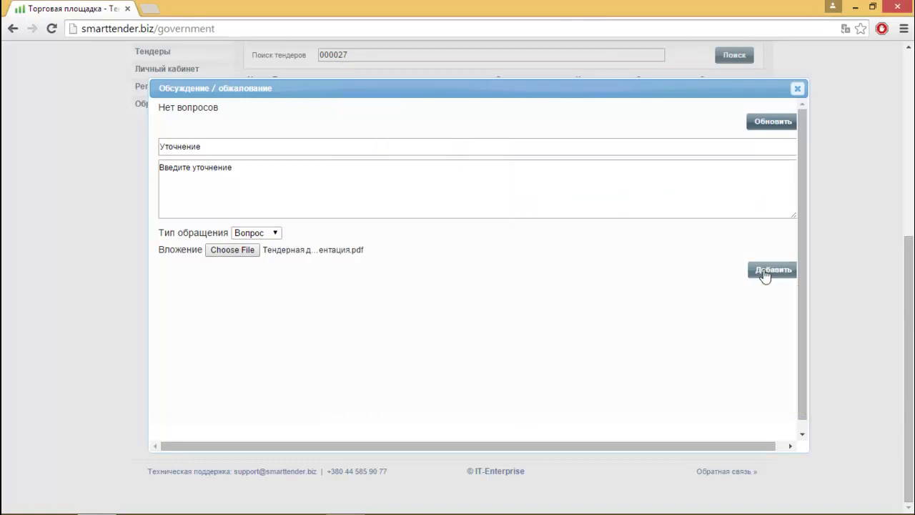
pyautogui.click(766, 273)
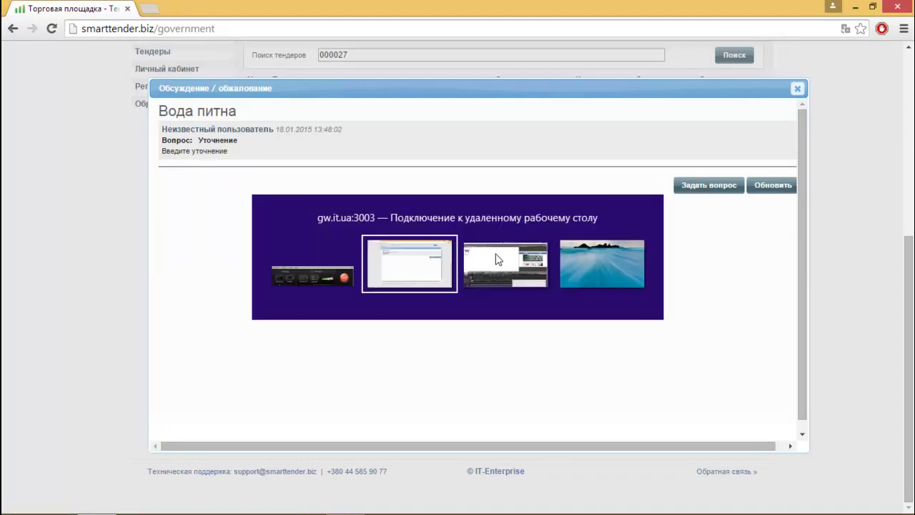
# Switch to IT-Enterprise and view the «Уточнение» question in the purchase discussion of tender 000027
pyautogui.hotkey('alt', 'Tab')
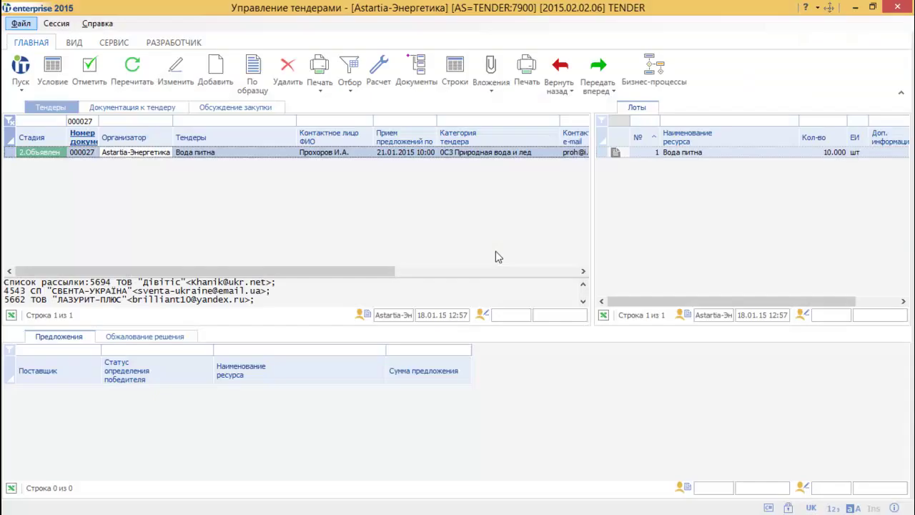
pyautogui.doubleClick(219, 153)
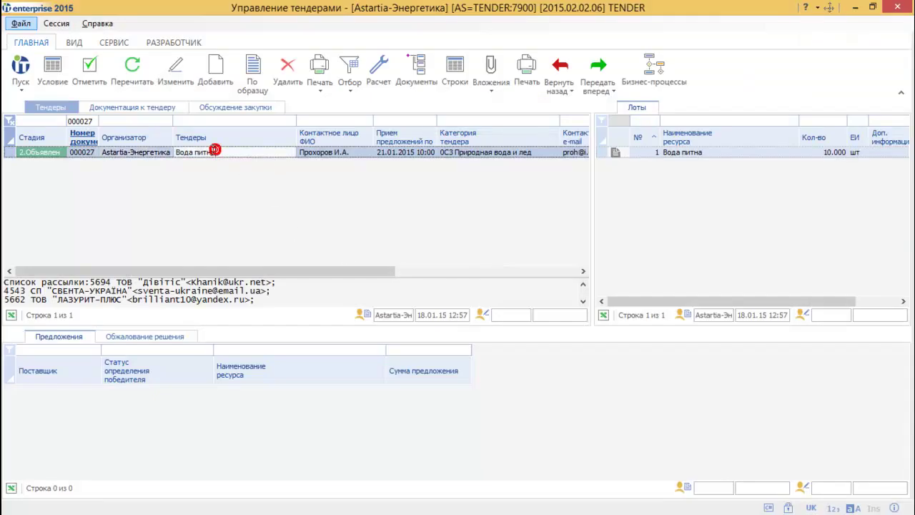
pyautogui.click(230, 109)
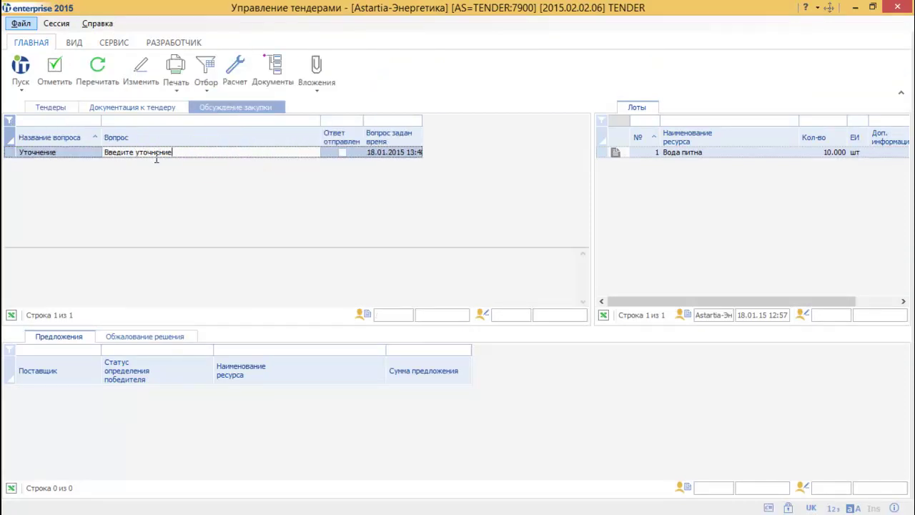
pyautogui.press('Return')
pyautogui.click(287, 275)
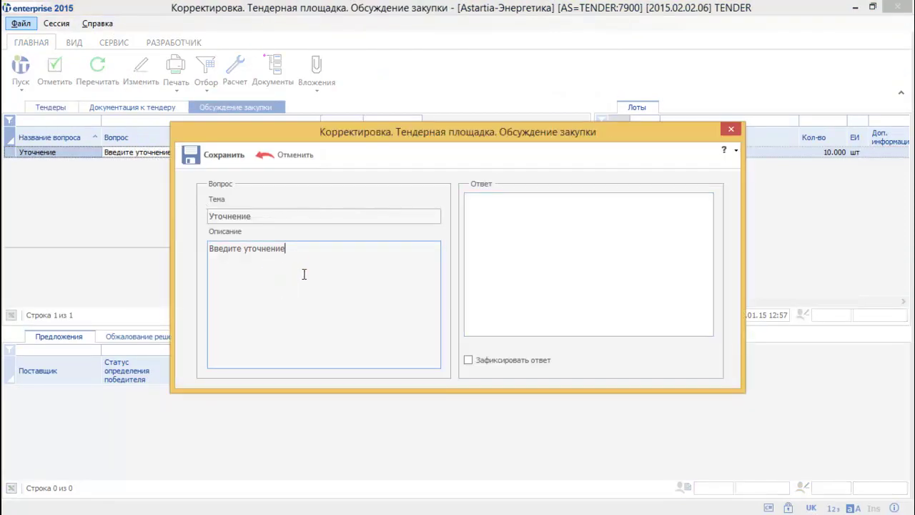
pyautogui.press('Escape')
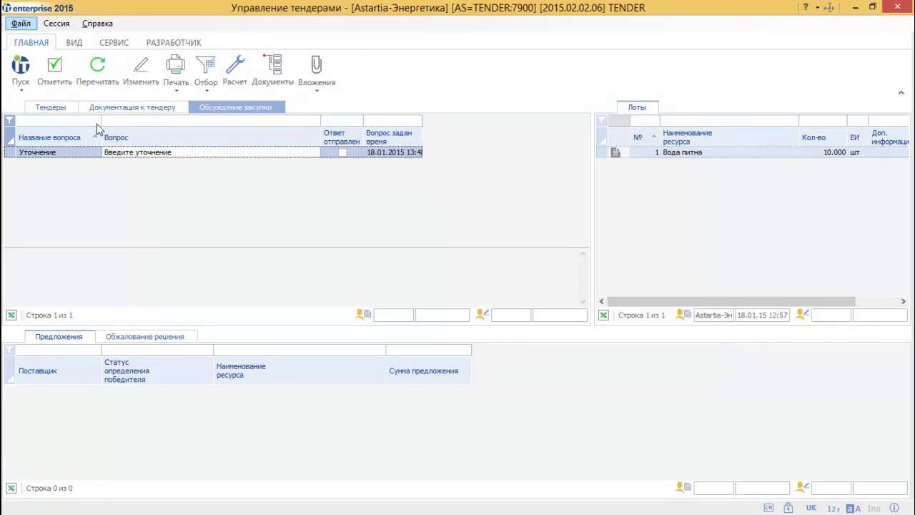
# Start a tender documentation change for tender 000027, choosing the type «Уточнение»
pyautogui.click(64, 111)
pyautogui.click(121, 152)
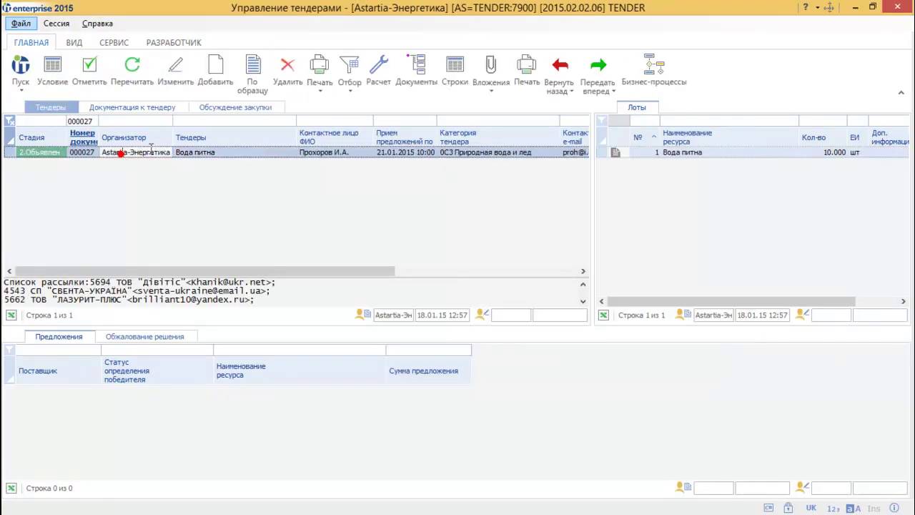
pyautogui.click(378, 72)
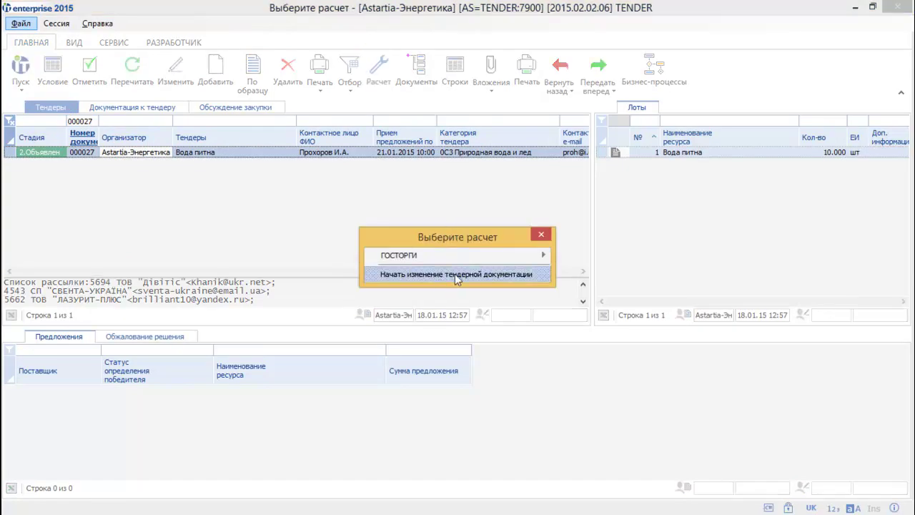
pyautogui.click(456, 276)
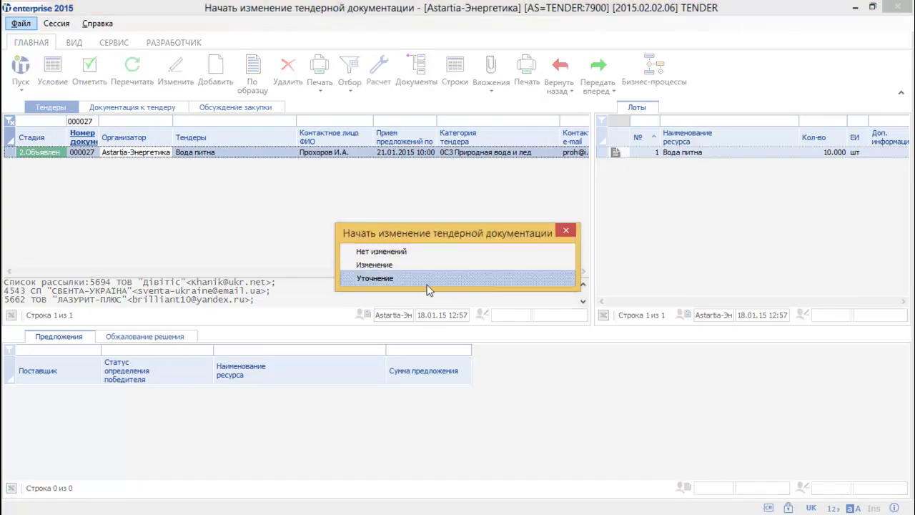
pyautogui.click(373, 279)
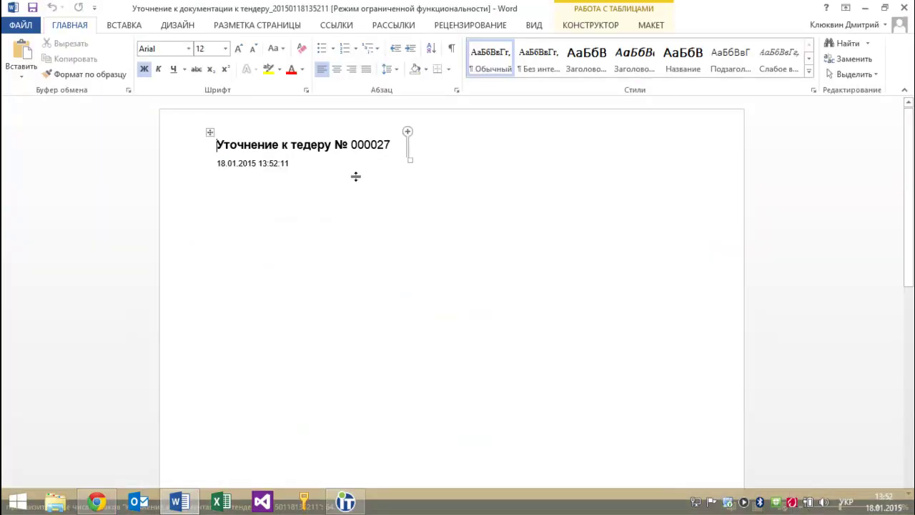
# Write «Тестовое уточнение» below the date in the clarification document
pyautogui.click(331, 174)
pyautogui.click(234, 199)
pyautogui.click(243, 197)
pyautogui.click(246, 181)
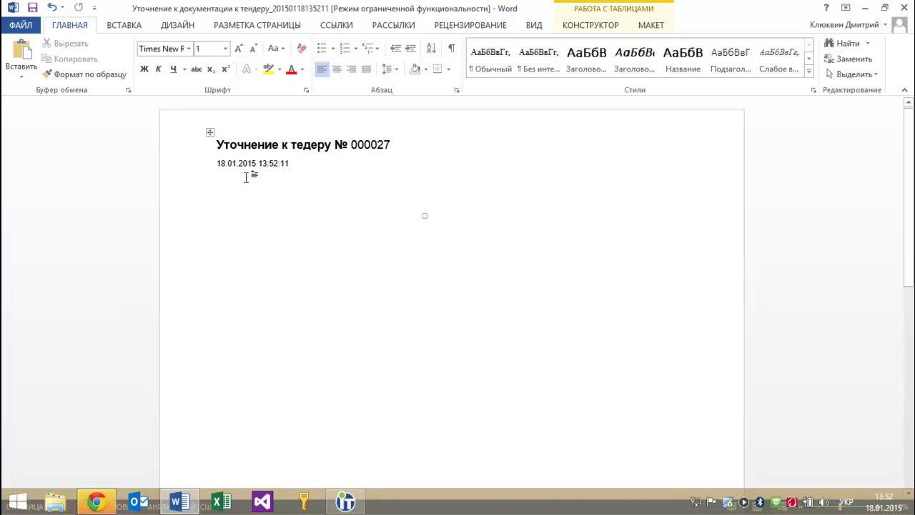
pyautogui.click(268, 198)
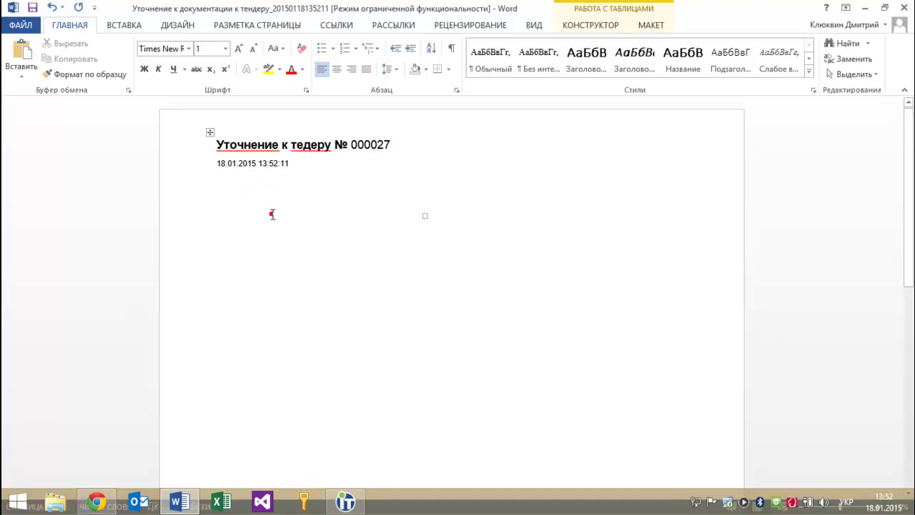
pyautogui.click(268, 210)
pyautogui.write('Teстовое уточнение')
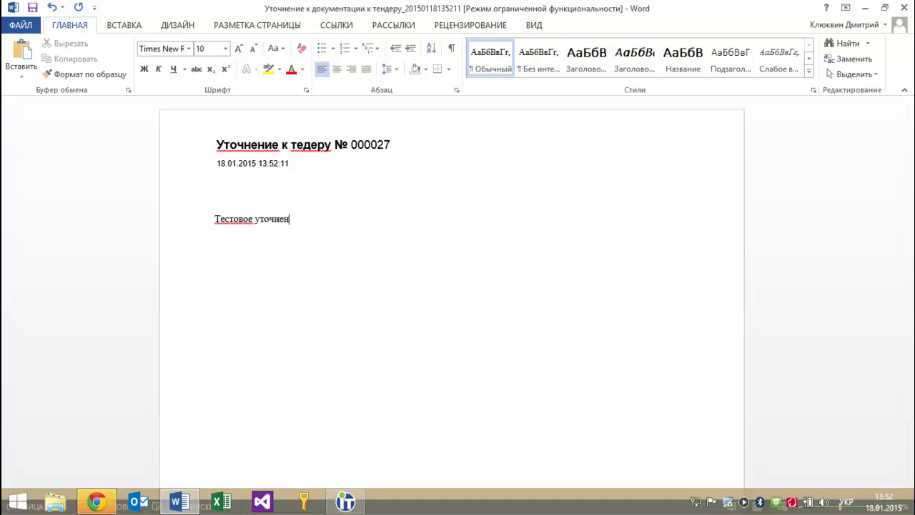
# Close the clarification document and save it to the tender
pyautogui.click(905, 7)
pyautogui.click(387, 288)
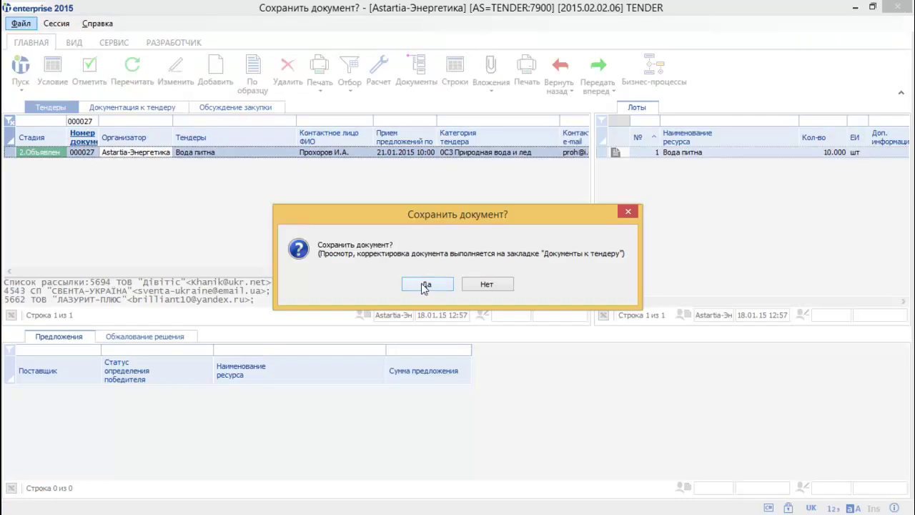
pyautogui.click(427, 284)
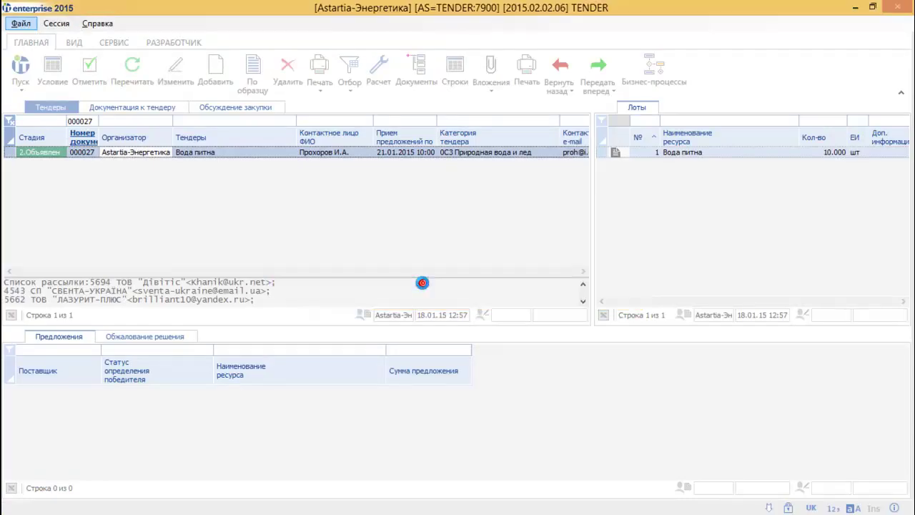
# Check the clarification document's entry in the tender's documentation list
pyautogui.click(149, 111)
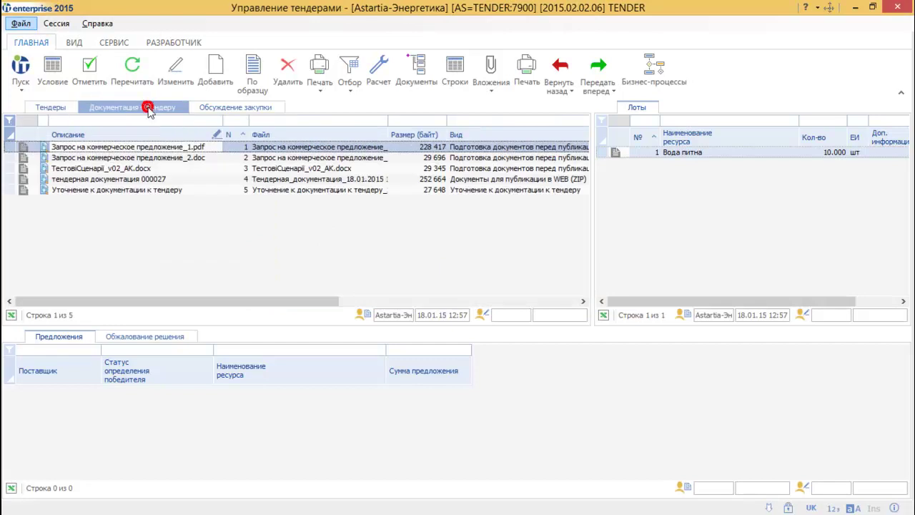
pyautogui.click(143, 191)
pyautogui.moveTo(156, 303); pyautogui.dragTo(85, 301)
# Finalize the documentation change for tender 000027 with the «Зафиксировать изменение тендерной документации» calculation
pyautogui.click(62, 107)
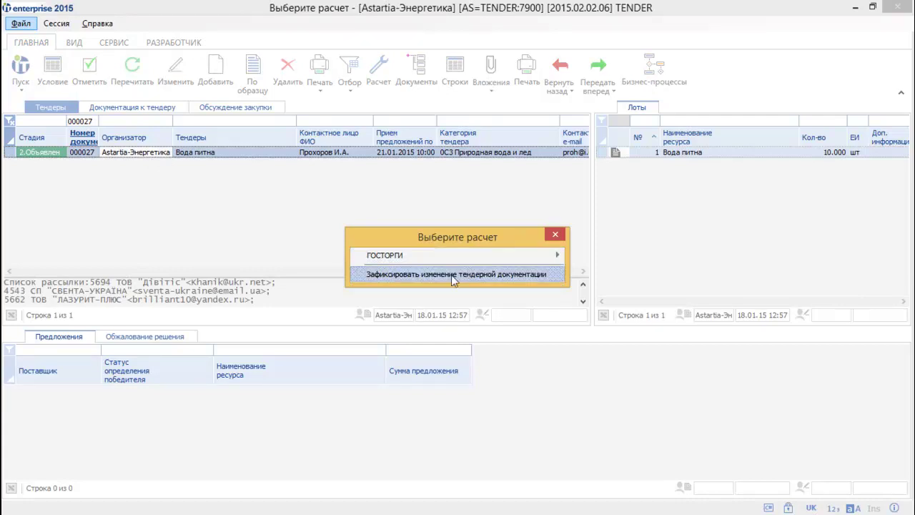
pyautogui.click(449, 277)
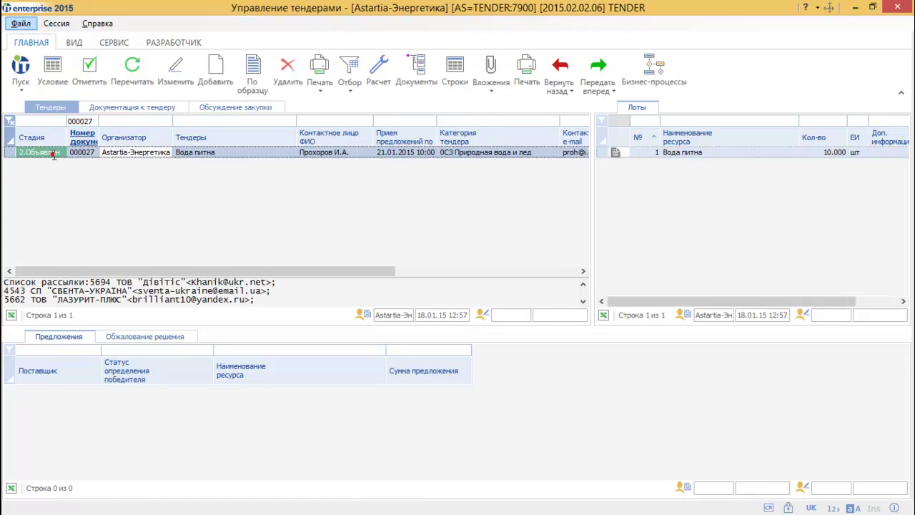
# Open the «Уточнение» question for editing and enter the answer «Уточнение прикреплено к тендерной документации»
pyautogui.click(230, 109)
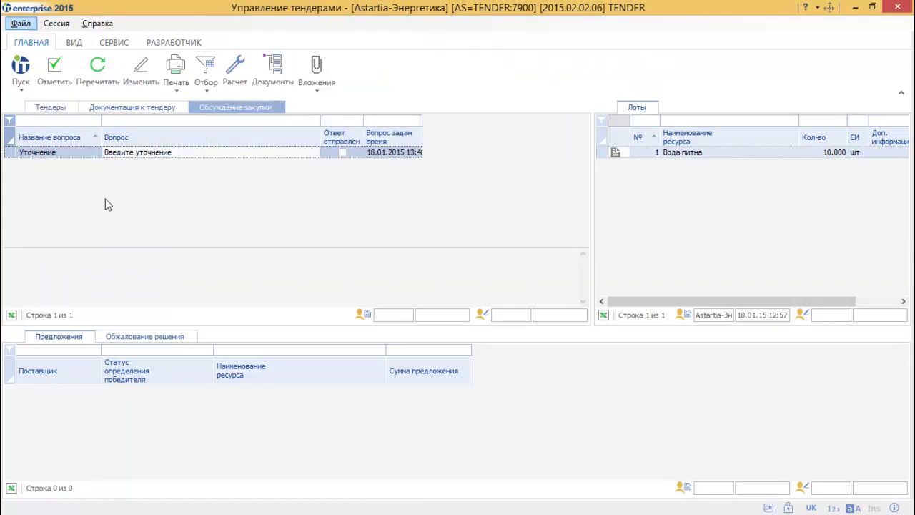
pyautogui.click(46, 152)
pyautogui.click(144, 75)
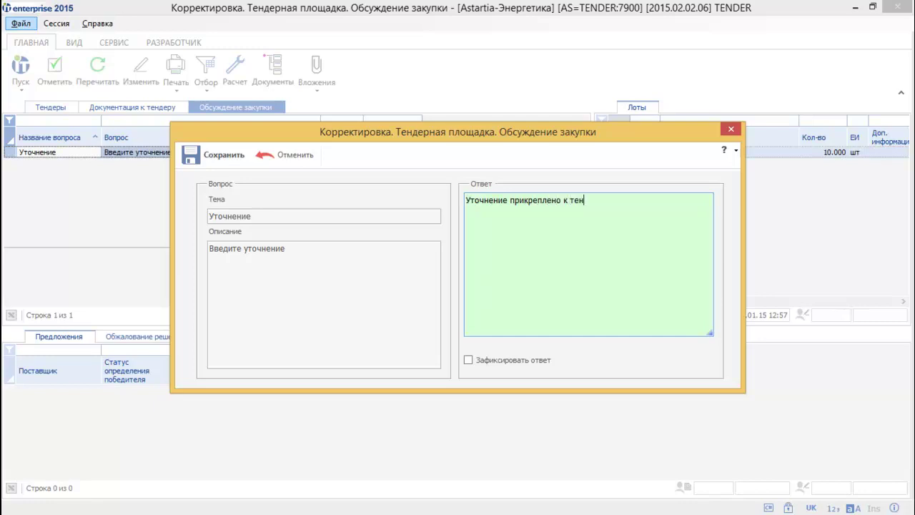
pyautogui.write('ументации')
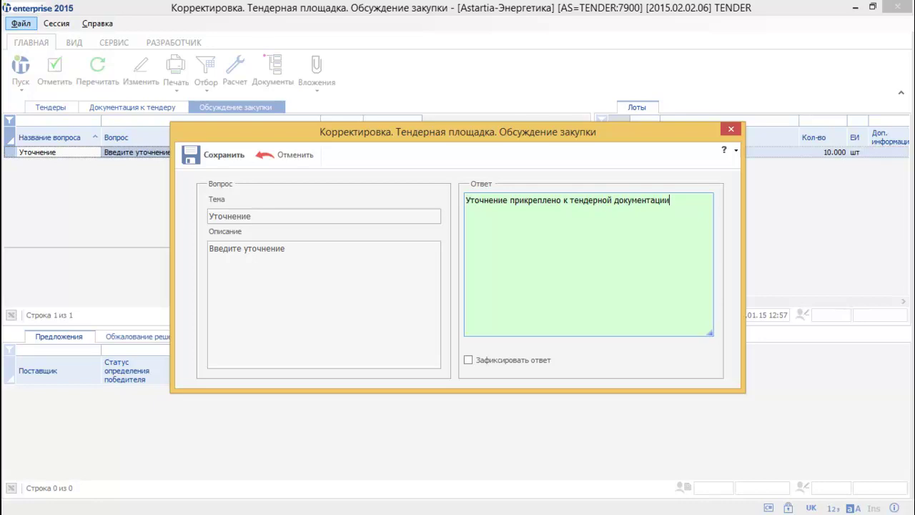
# Mark the answer as final with «Зафиксировать ответ», save it and confirm sending it
pyautogui.click(469, 362)
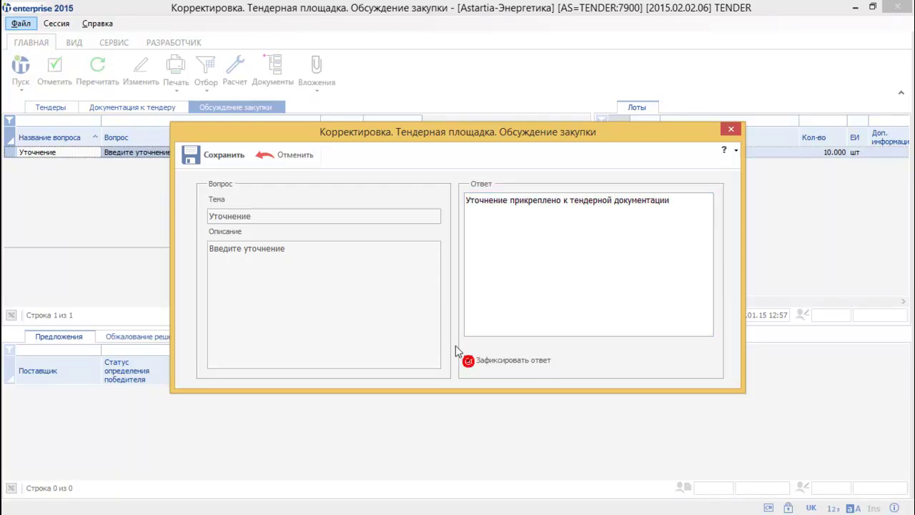
pyautogui.click(218, 153)
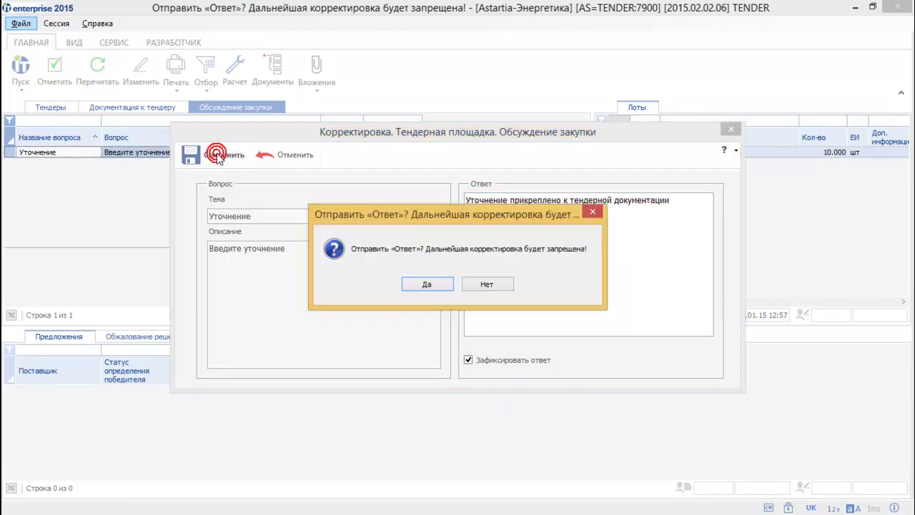
pyautogui.click(428, 285)
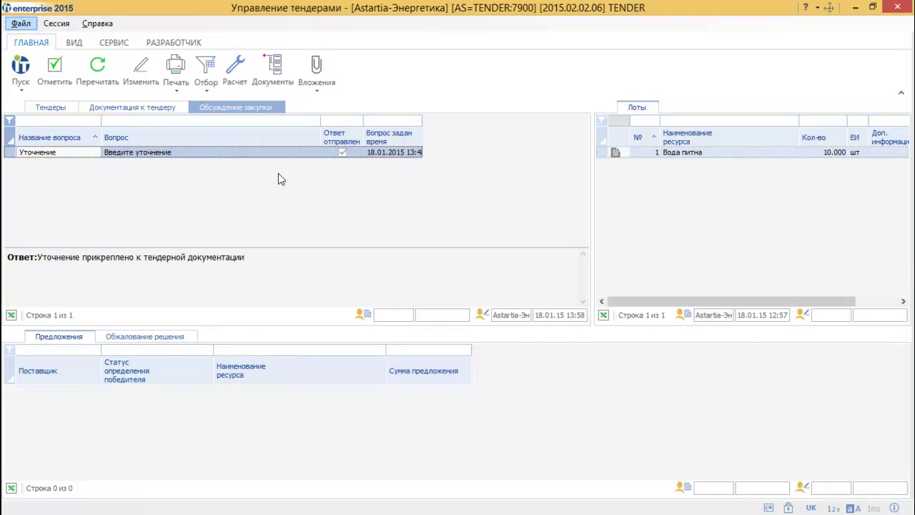
# Switch to the SmartTender site in Chrome, decline the page reload and refresh the tender's discussion to check the organizer's answer
pyautogui.hotkey('alt', 'Tab')
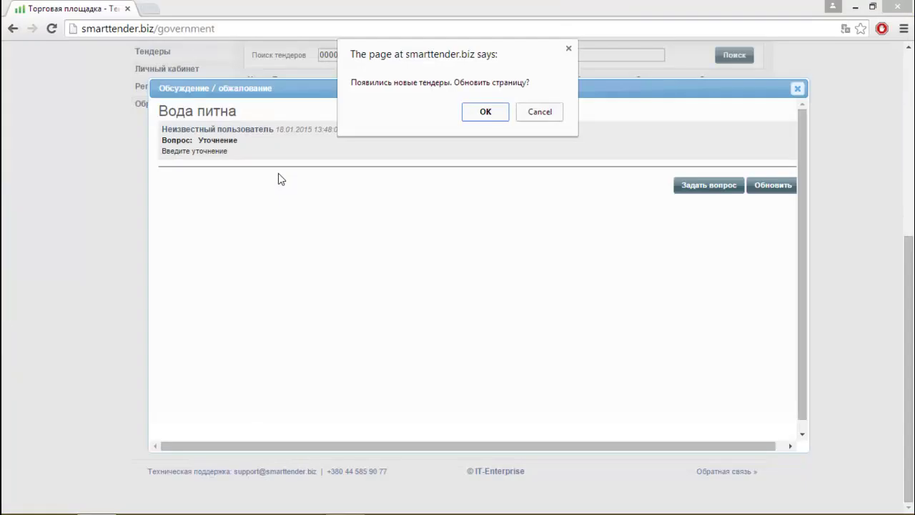
pyautogui.click(538, 113)
pyautogui.click(777, 193)
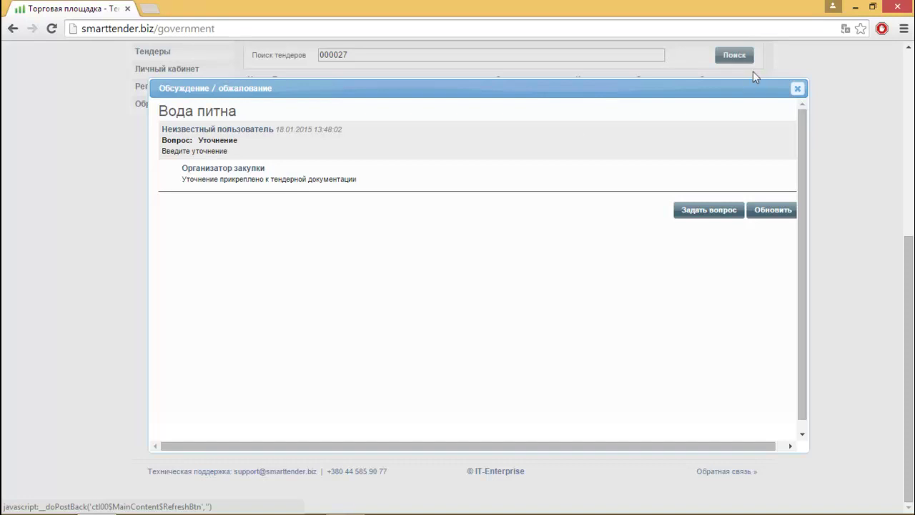
pyautogui.click(798, 89)
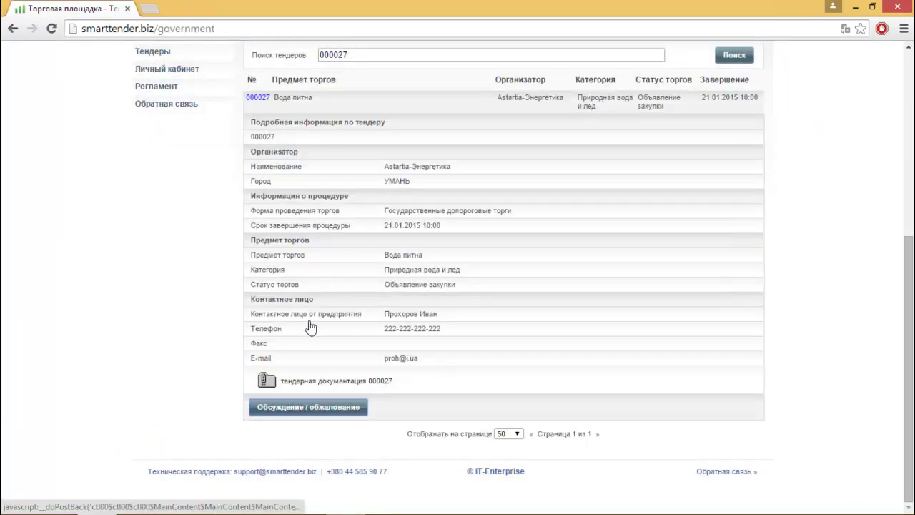
# Download the «тендерная документация 000027» archive and view the «Уточнение к документации к тендеру» document inside it
pyautogui.click(320, 386)
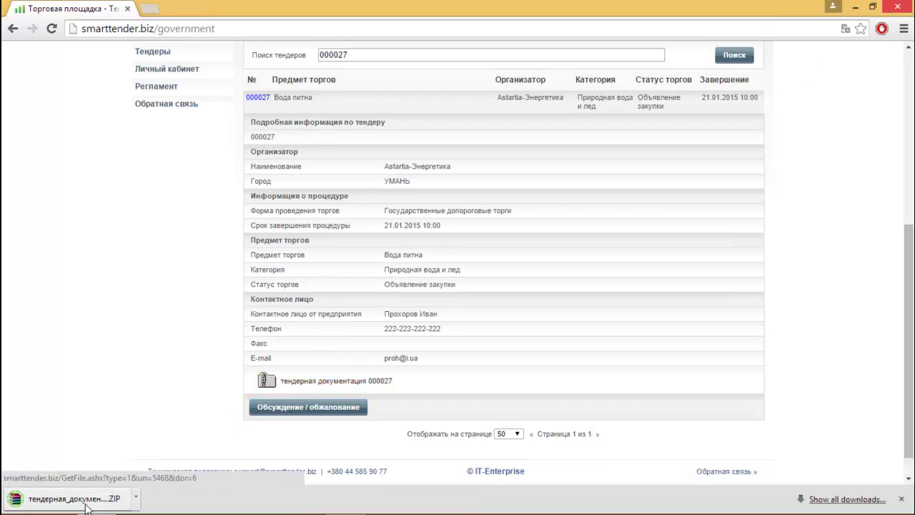
pyautogui.click(85, 501)
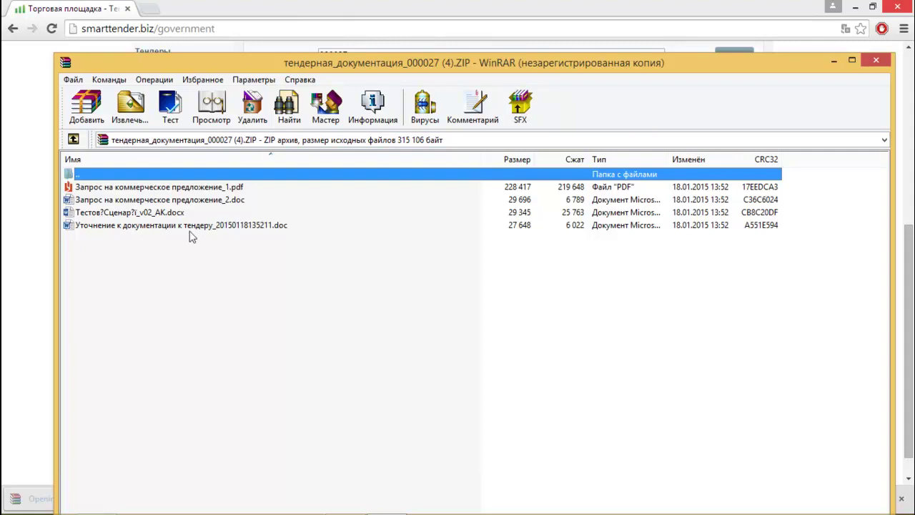
pyautogui.click(577, 248)
pyautogui.doubleClick(187, 226)
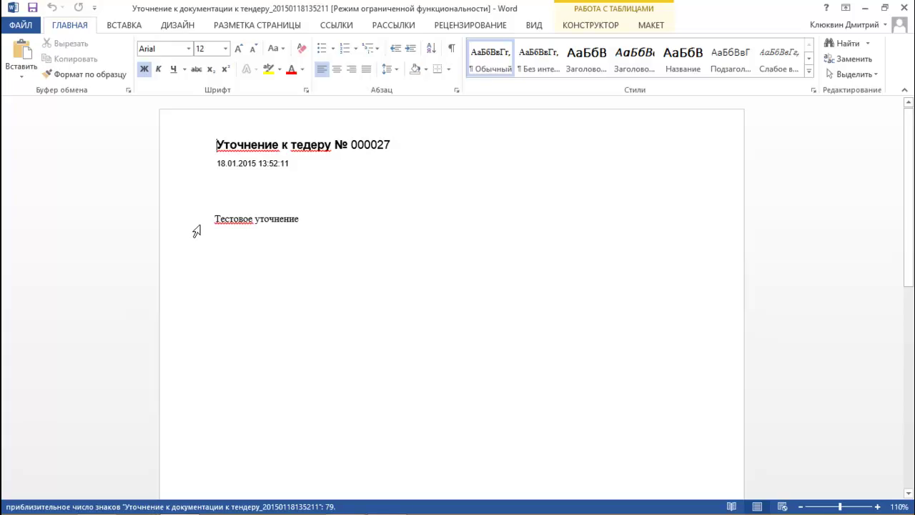
pyautogui.click(307, 220)
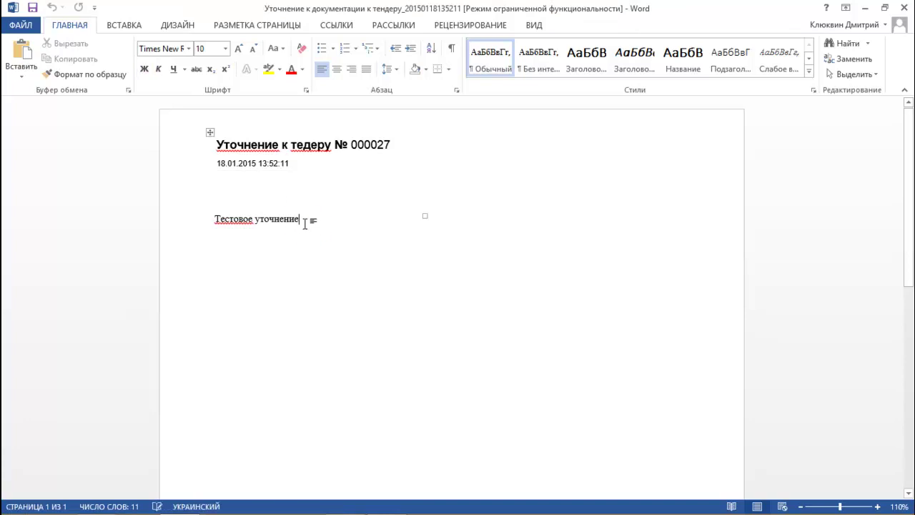
pyautogui.click(911, 7)
pyautogui.press('Escape')
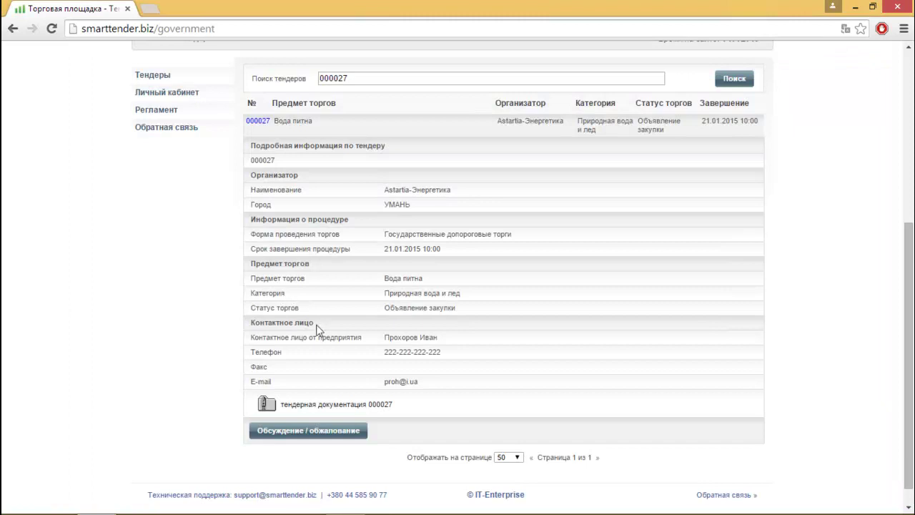
# Start a new question in the tender's «Обсуждение / обжалование» discussion with the subject «Некорректный предмет закупки»
pyautogui.click(290, 434)
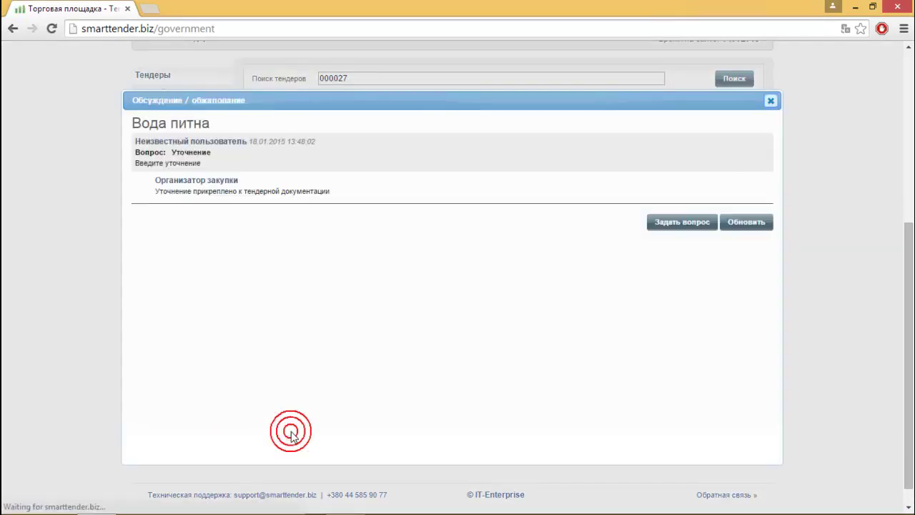
pyautogui.click(660, 228)
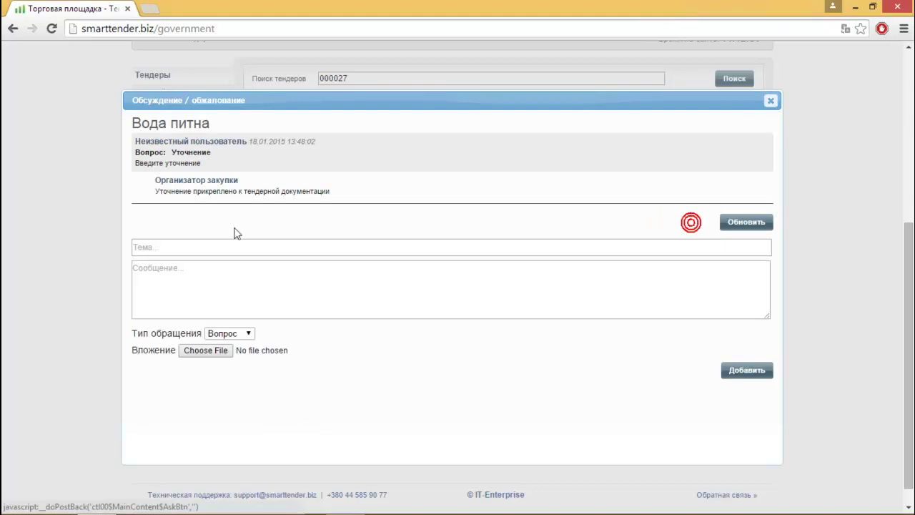
pyautogui.click(209, 249)
pyautogui.write('Не')
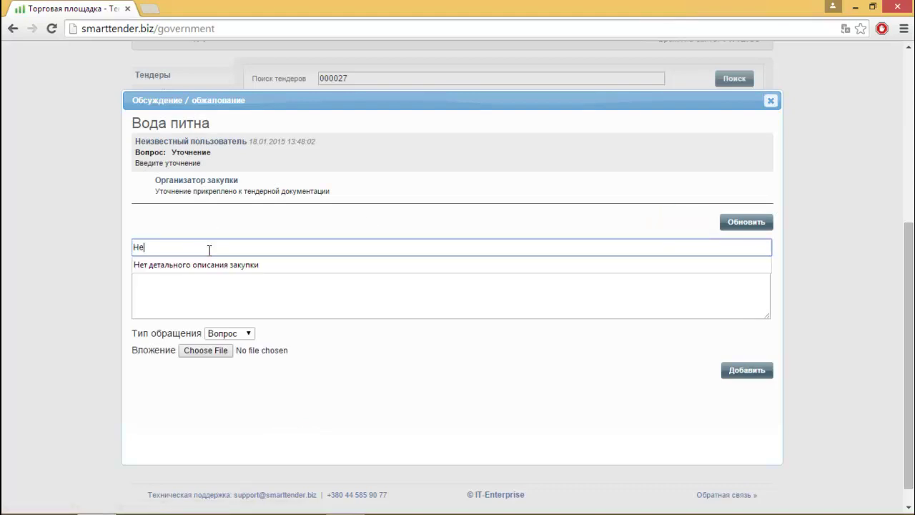
pyautogui.write('корректный')
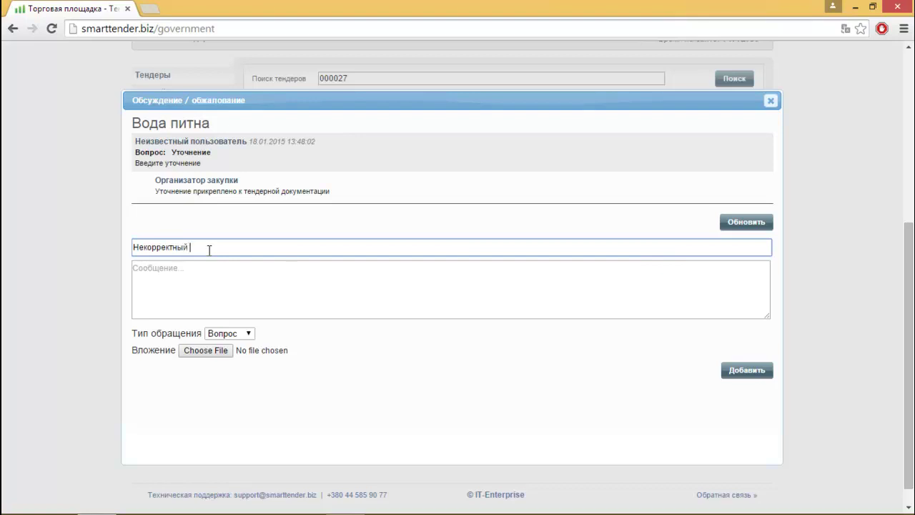
pyautogui.write(' предмет зак')
# Enter the question's message «Некорректный предмет закупки, исправьте» and submit it with the request type «Вопрос»
pyautogui.hotkey('ctrl', 'a')
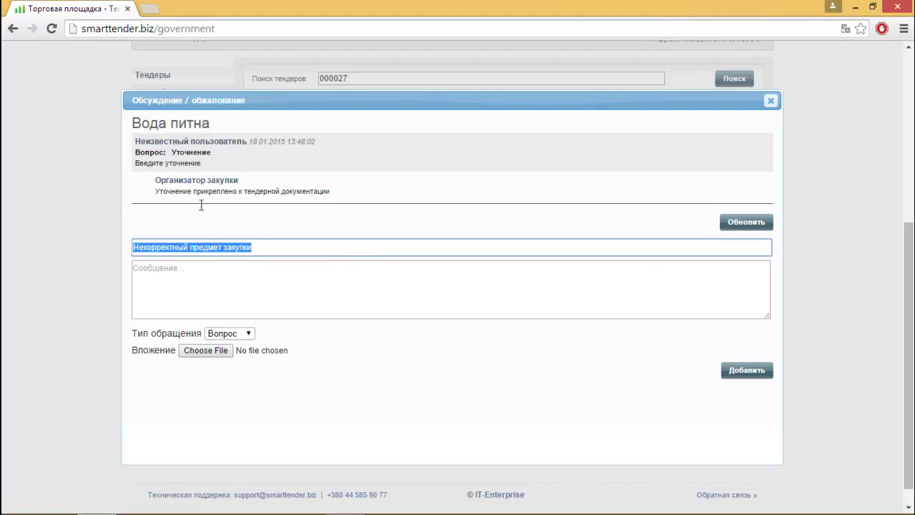
pyautogui.click(222, 276)
pyautogui.write('Некорректный предмет закупки')
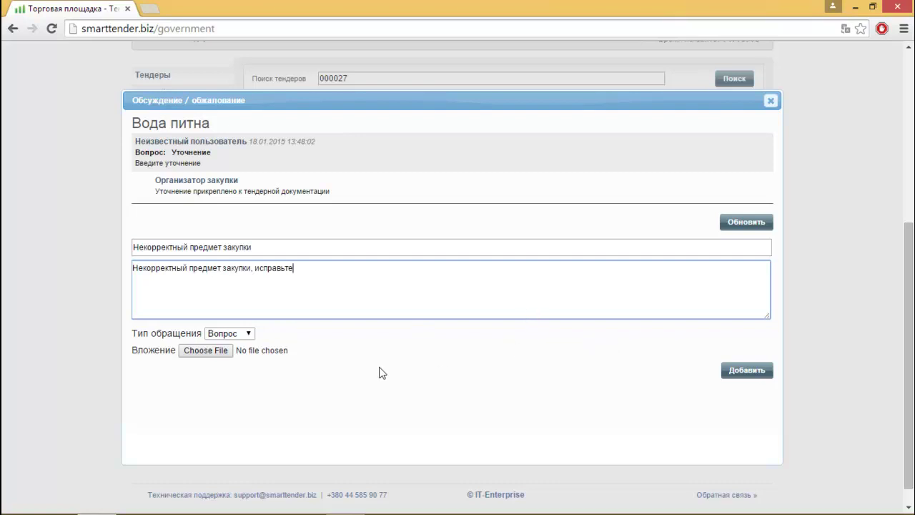
pyautogui.click(751, 373)
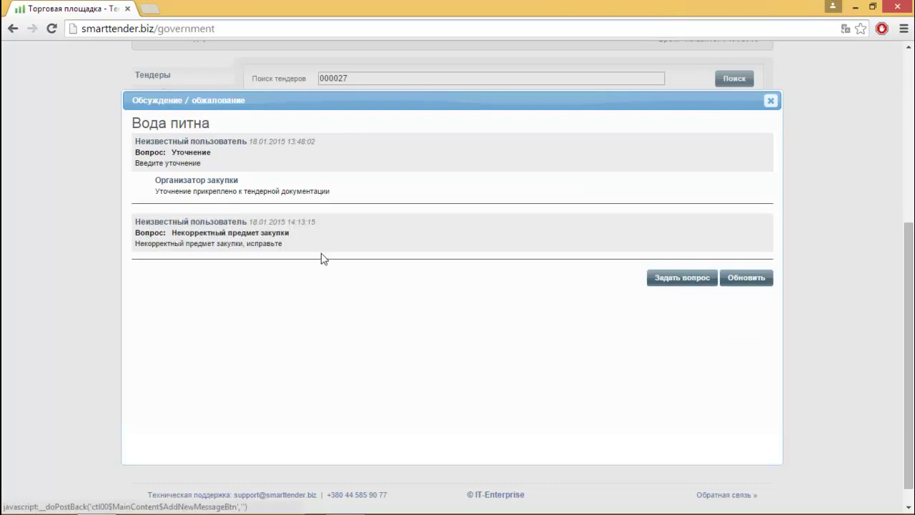
# Switch to IT-Enterprise and view the new «Некорректный предмет закупки» question without entering an answer
pyautogui.hotkey('alt', 'Tab')
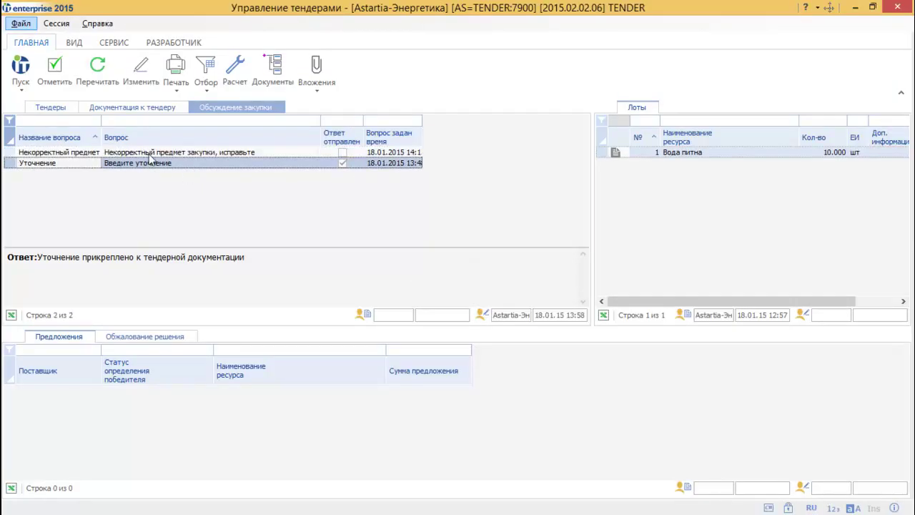
pyautogui.doubleClick(152, 153)
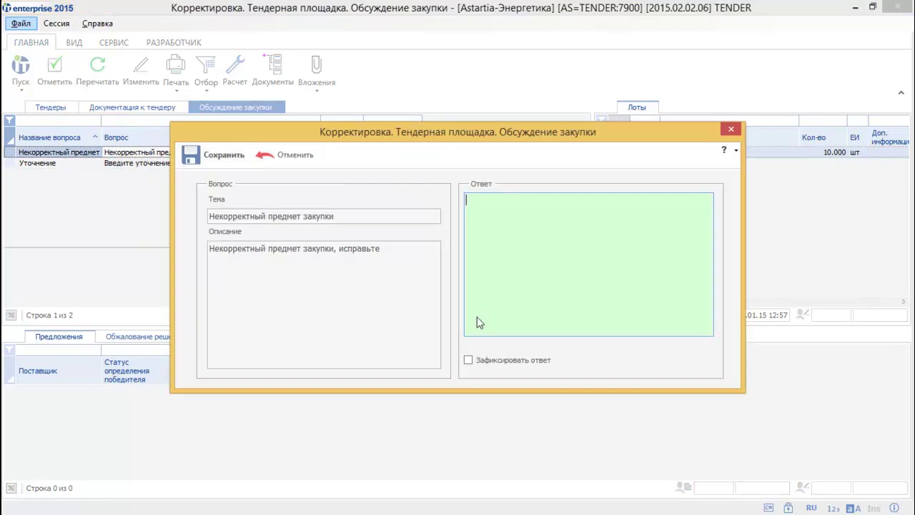
pyautogui.press('Escape')
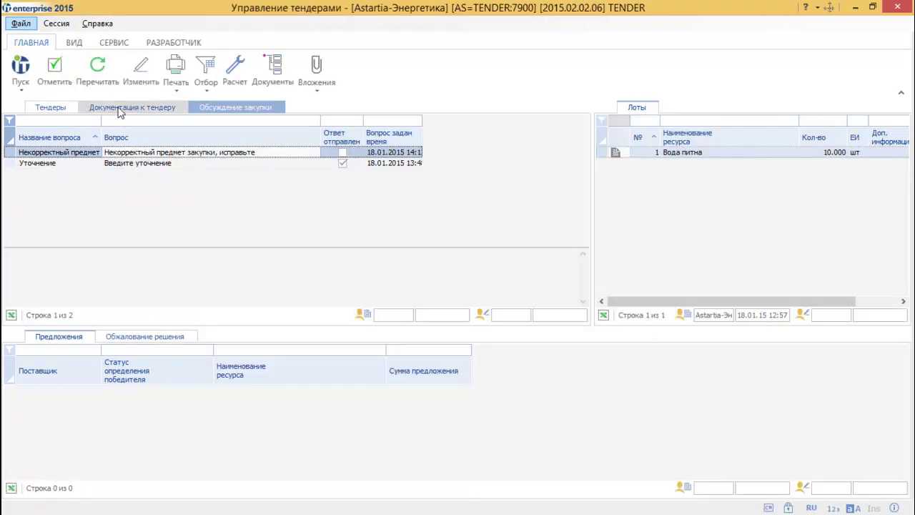
# Run the «Начать изменение тендерной документации» calculation for tender 000027 with the «Изменение» option
pyautogui.click(51, 108)
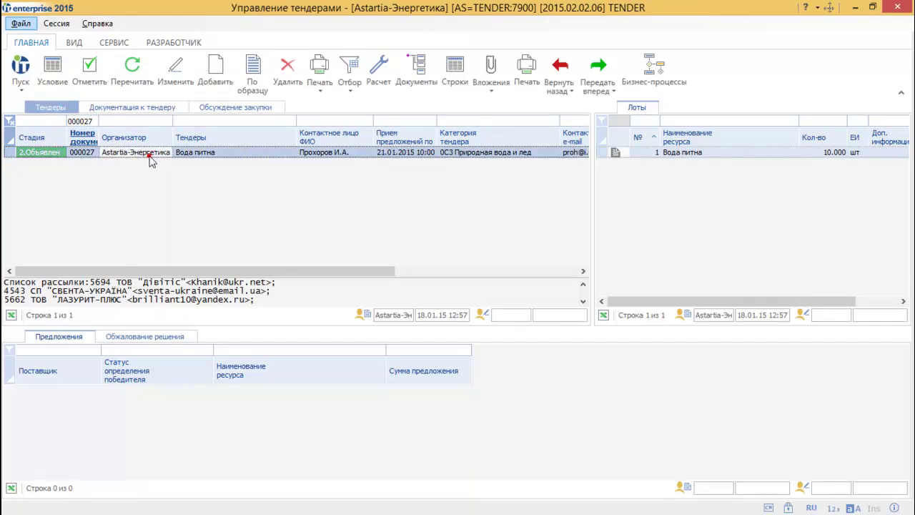
pyautogui.click(383, 76)
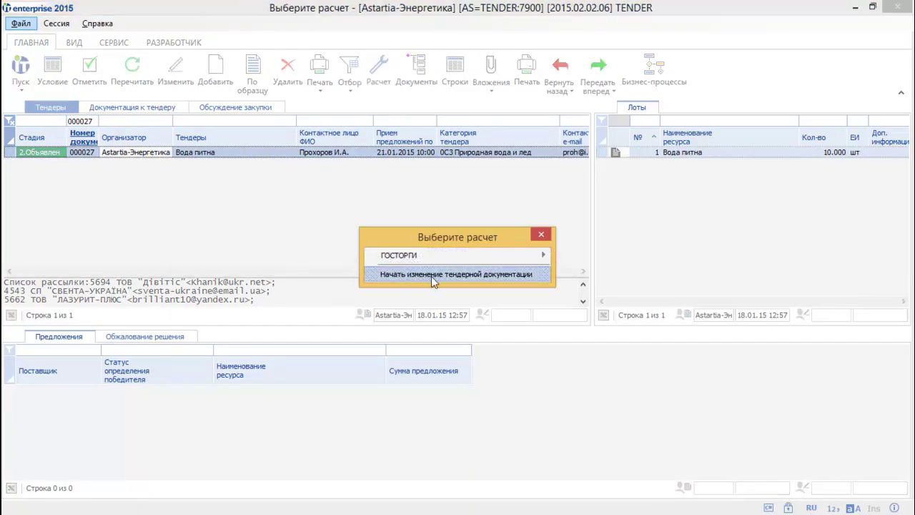
pyautogui.click(452, 275)
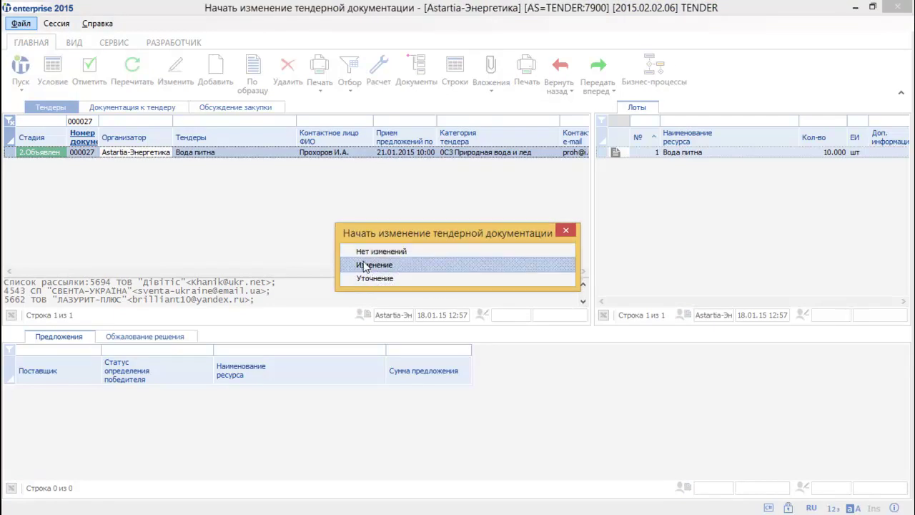
pyautogui.click(371, 266)
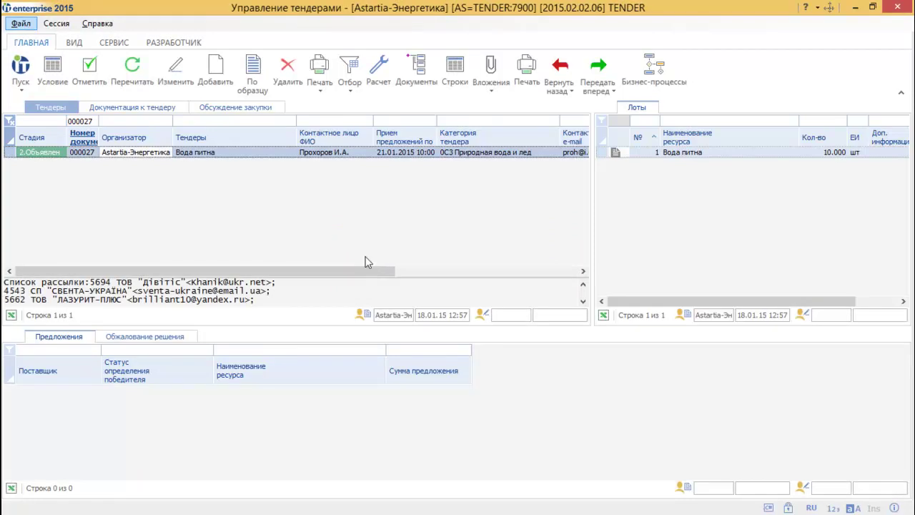
# Check the statuses of the document versions in the tender's documentation list
pyautogui.click(143, 107)
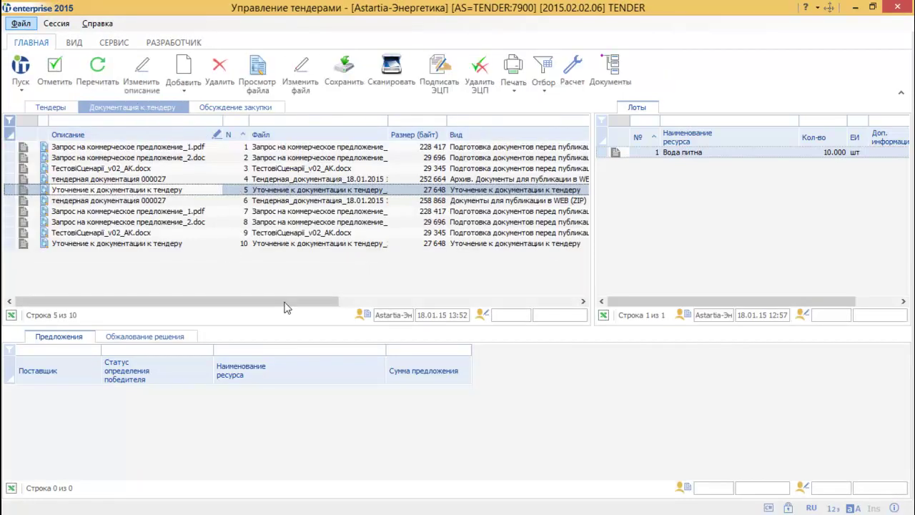
pyautogui.moveTo(286, 304); pyautogui.dragTo(389, 304)
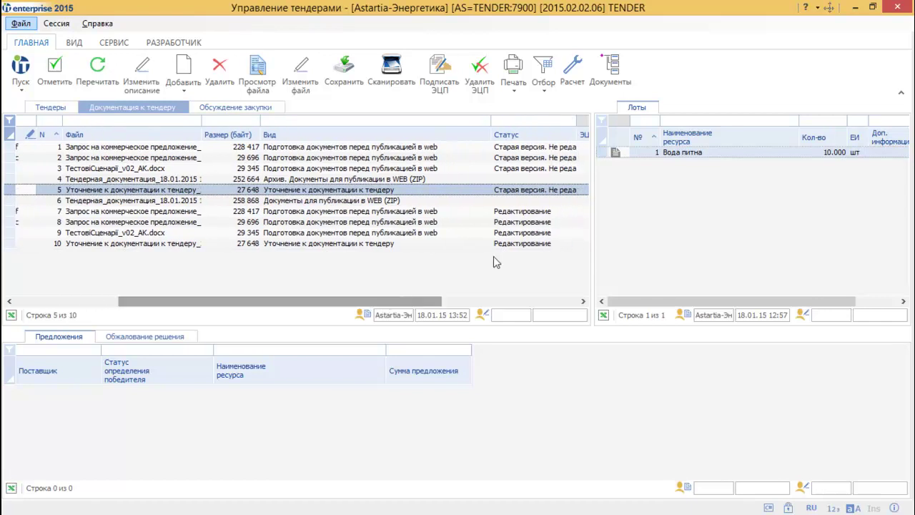
pyautogui.click(523, 211)
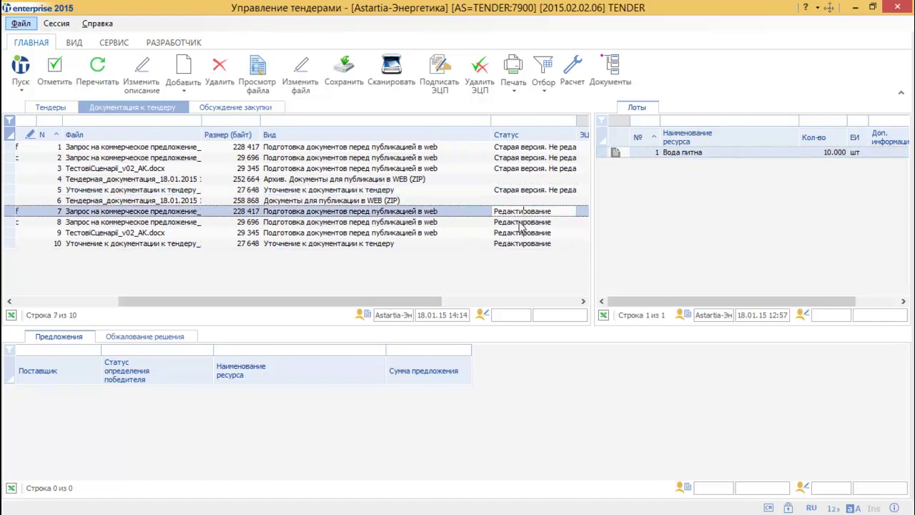
pyautogui.moveTo(369, 304); pyautogui.dragTo(157, 289)
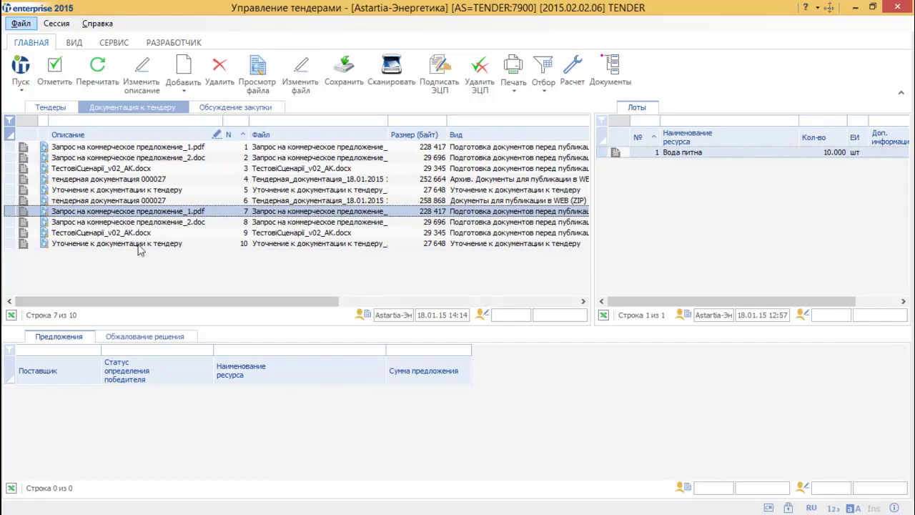
# Open the editable version of «Запрос на коммерческое предложение_2.doc» for editing and replace the tender subject «Акрилаты» with «Вода питна»
pyautogui.click(147, 223)
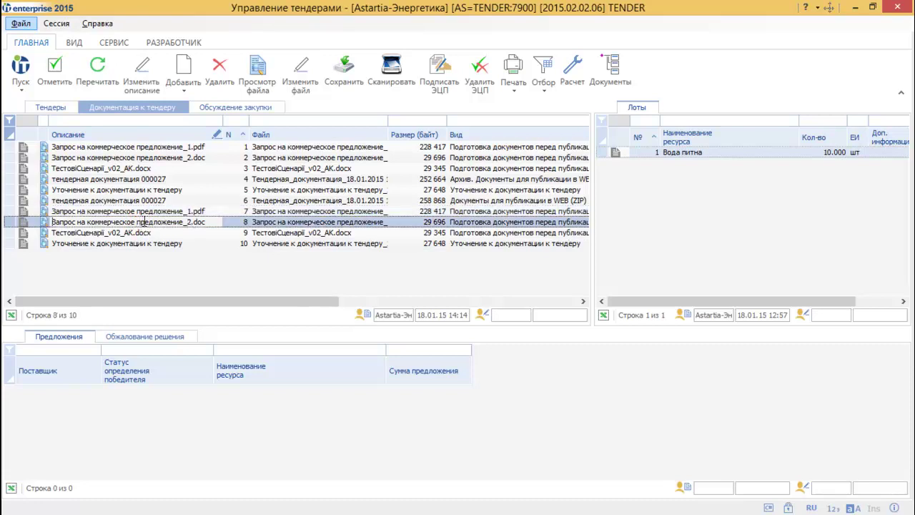
pyautogui.click(304, 68)
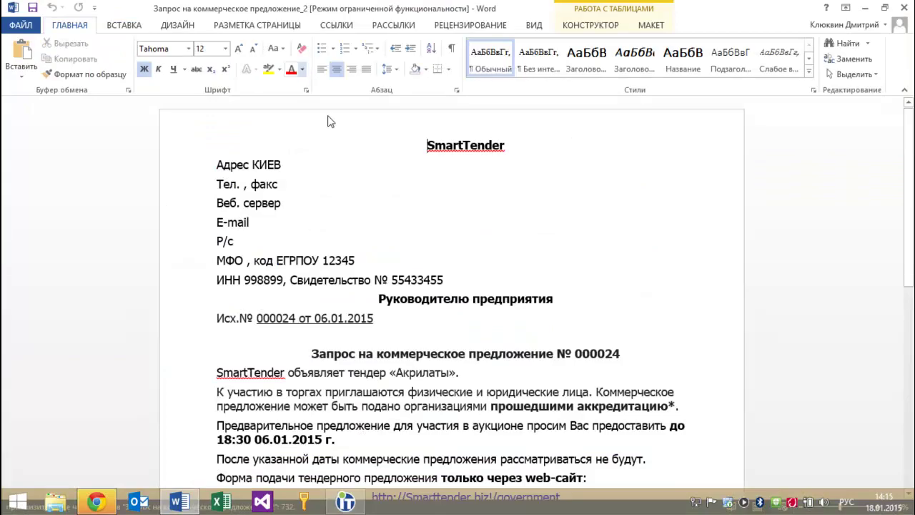
pyautogui.scroll(-3, 386, 262)
pyautogui.click(417, 269)
pyautogui.scroll(-2, 414, 275)
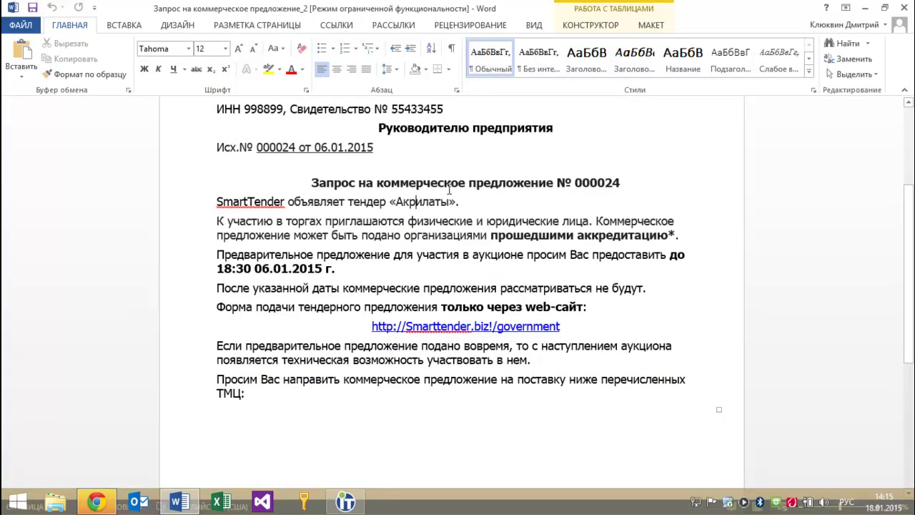
pyautogui.doubleClick(438, 202)
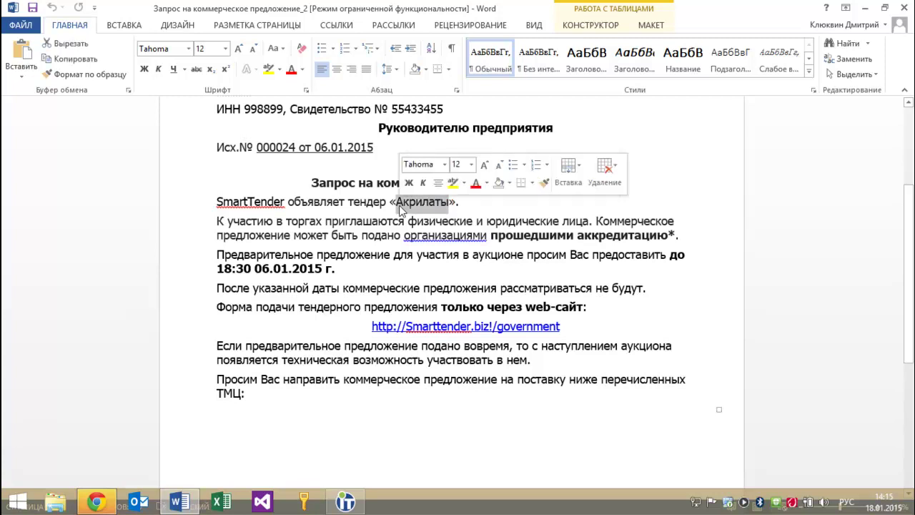
pyautogui.write('Вода питна')
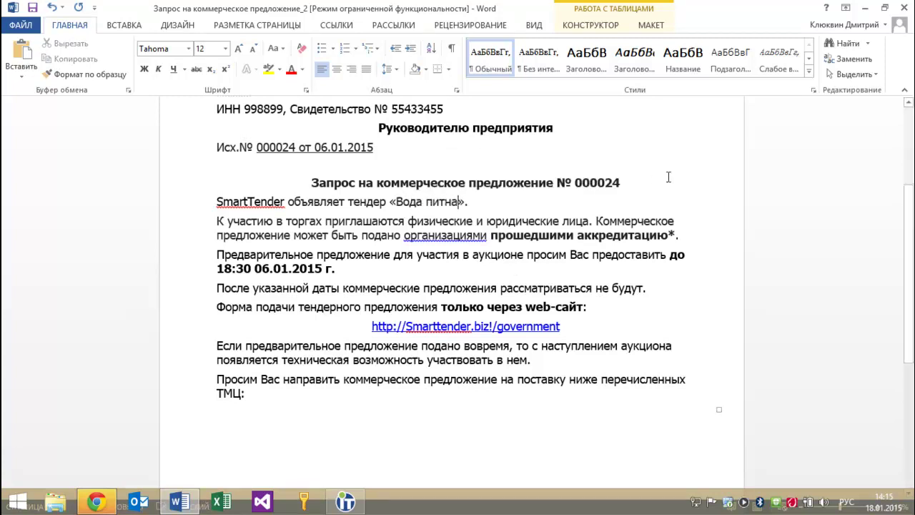
# Close the document with its changes saved and confirm updating the attachment's content
pyautogui.click(905, 7)
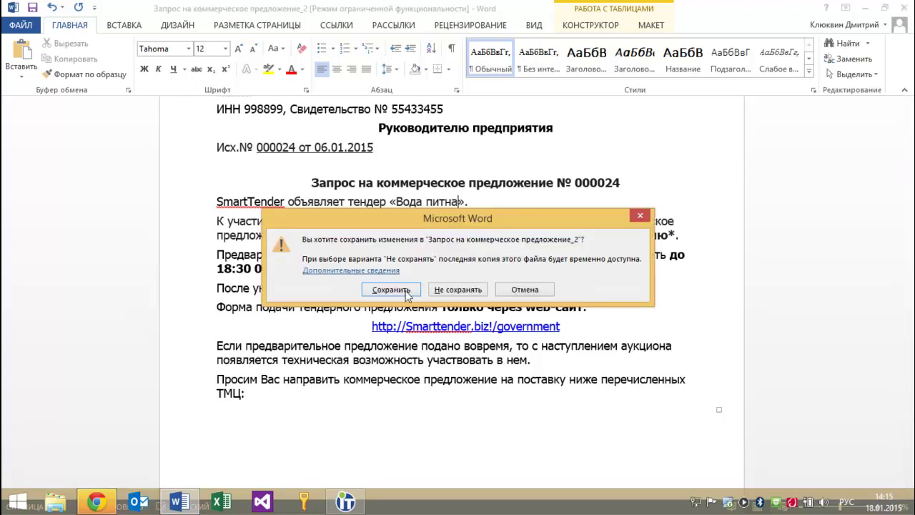
pyautogui.click(393, 290)
pyautogui.click(457, 286)
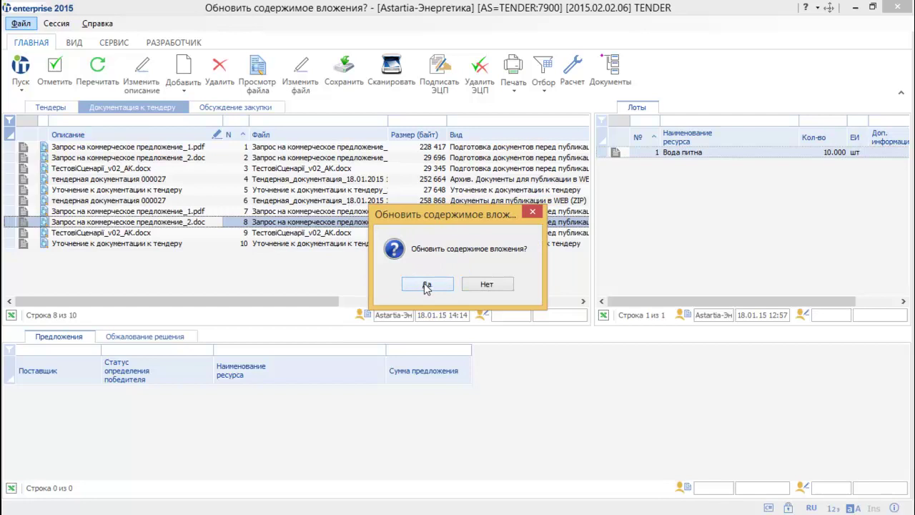
pyautogui.click(427, 286)
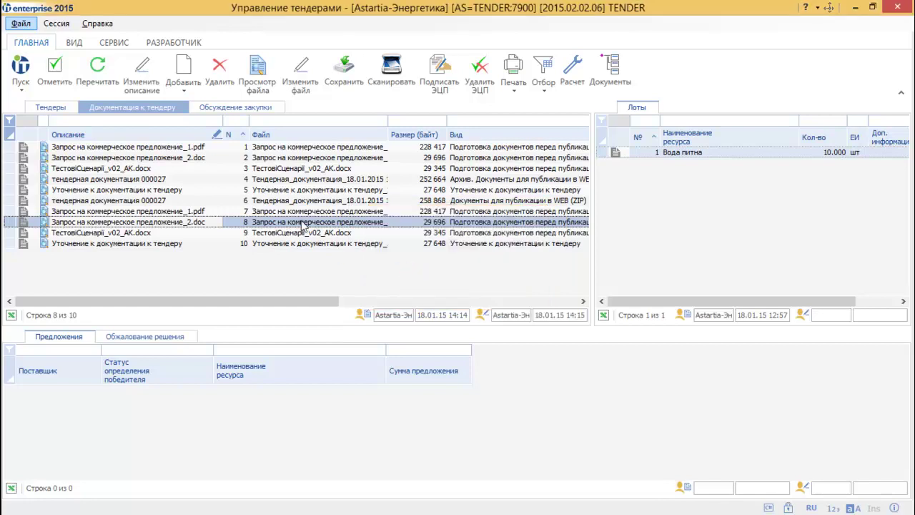
# Run the «Зафиксировать изменение тендерной документации» calculation for tender 000027
pyautogui.click(68, 111)
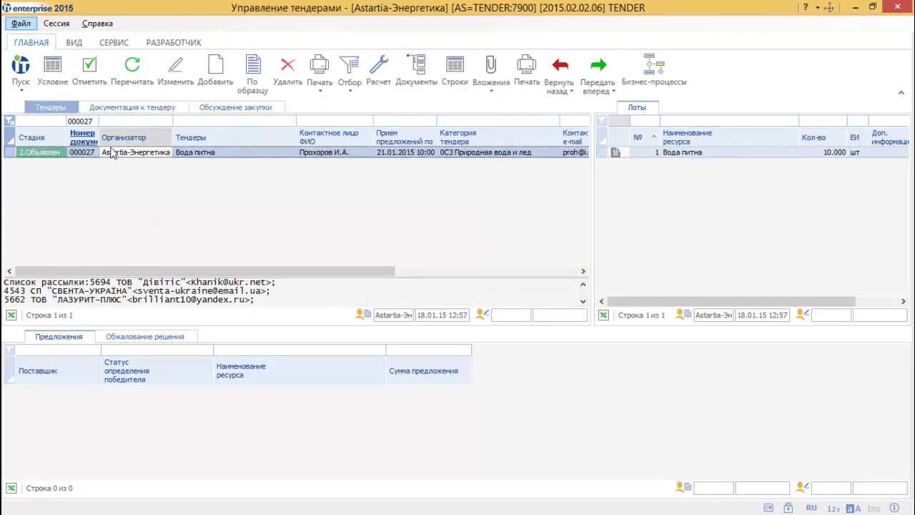
pyautogui.click(381, 70)
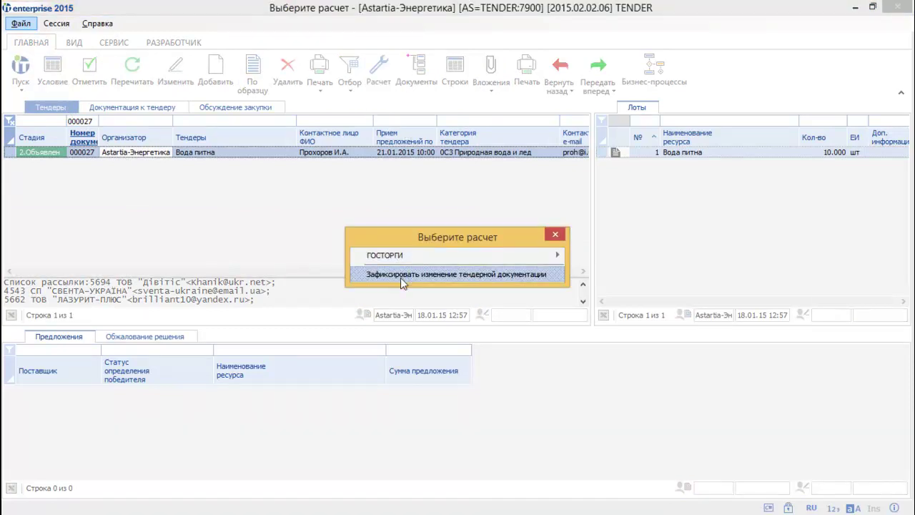
pyautogui.click(412, 277)
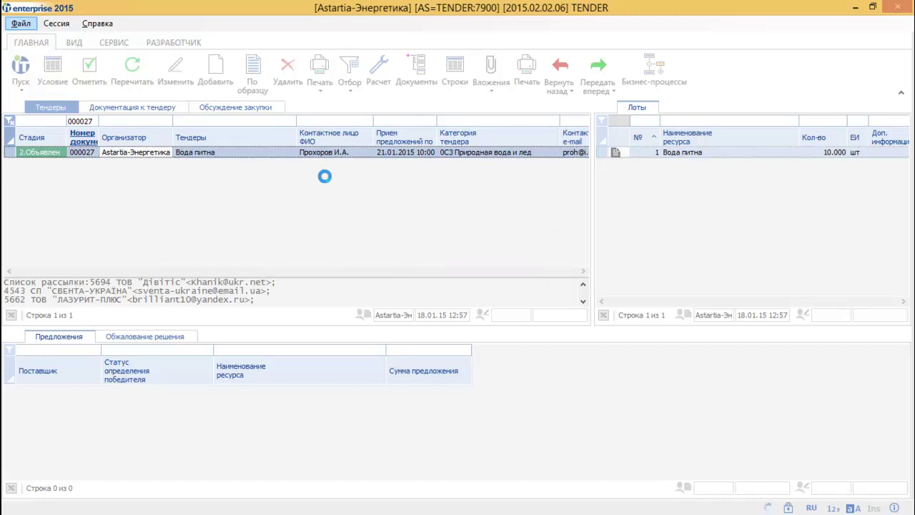
# Answer the question «Некорректный предмет закупки» in the purchase discussion with «Исправлено», mark the answer as final and confirm sending it
pyautogui.click(251, 111)
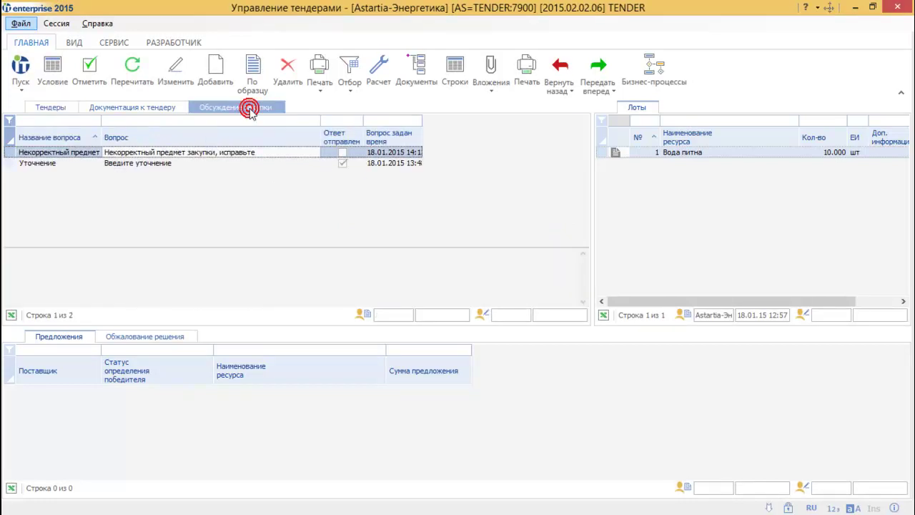
pyautogui.doubleClick(170, 153)
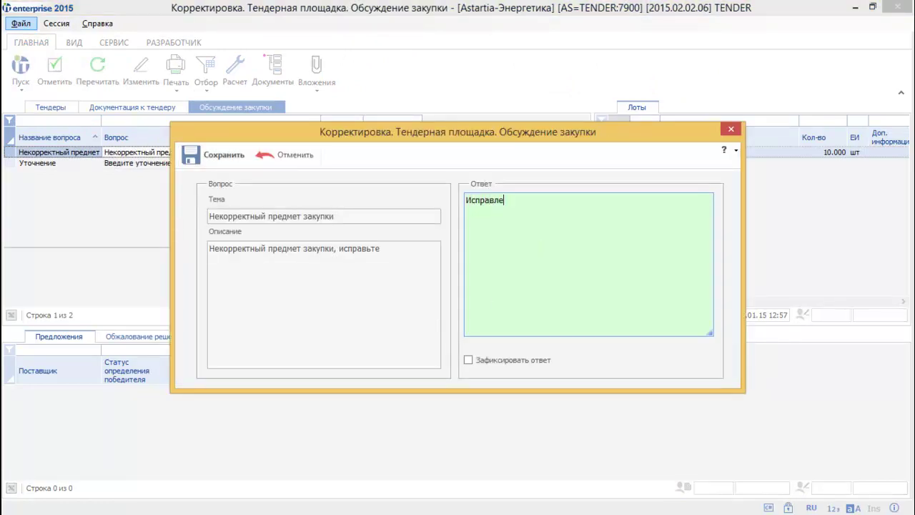
pyautogui.click(517, 360)
pyautogui.click(215, 153)
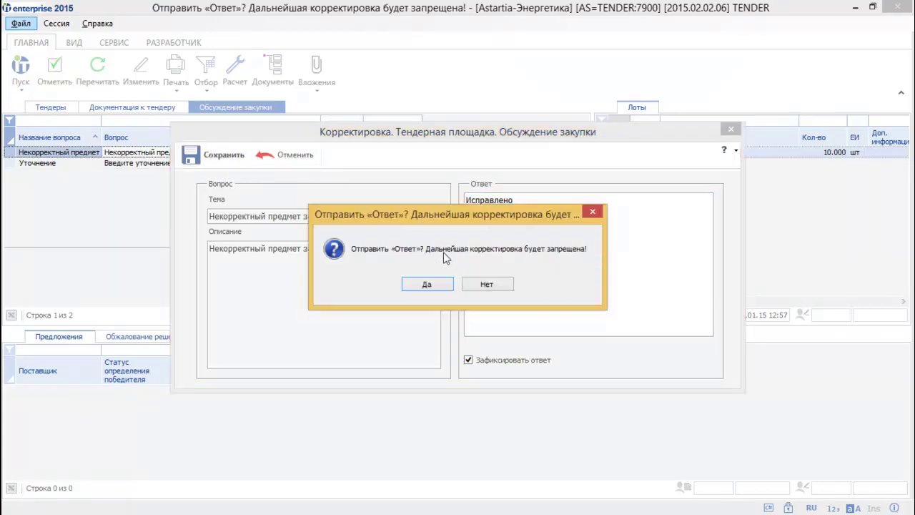
pyautogui.click(427, 285)
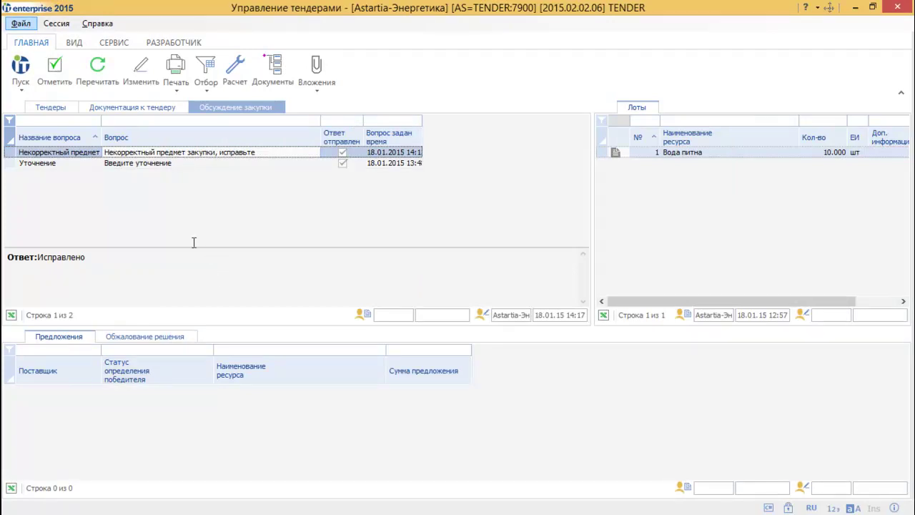
# Switch to the trading site in the browser, refresh the tender's discussion to check the organizer's answer, and close the discussion
pyautogui.hotkey('alt', 'Tab')
pyautogui.click(535, 114)
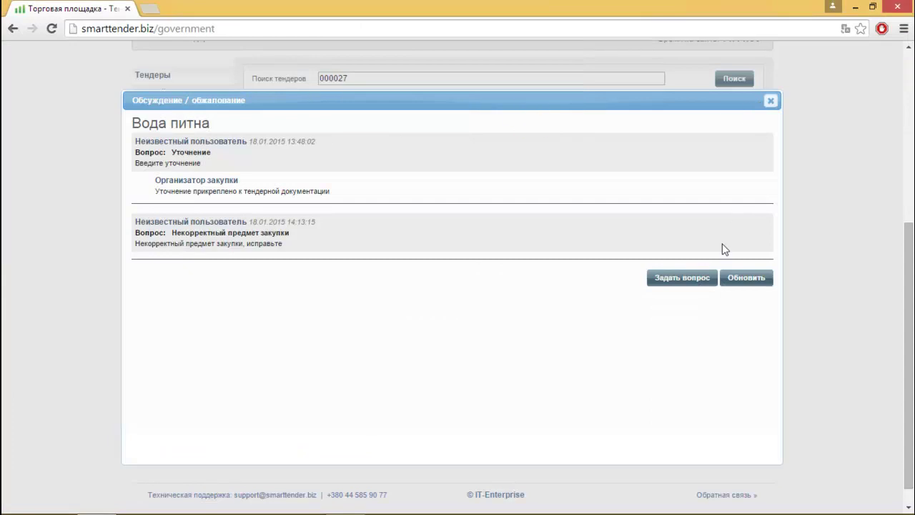
pyautogui.click(742, 285)
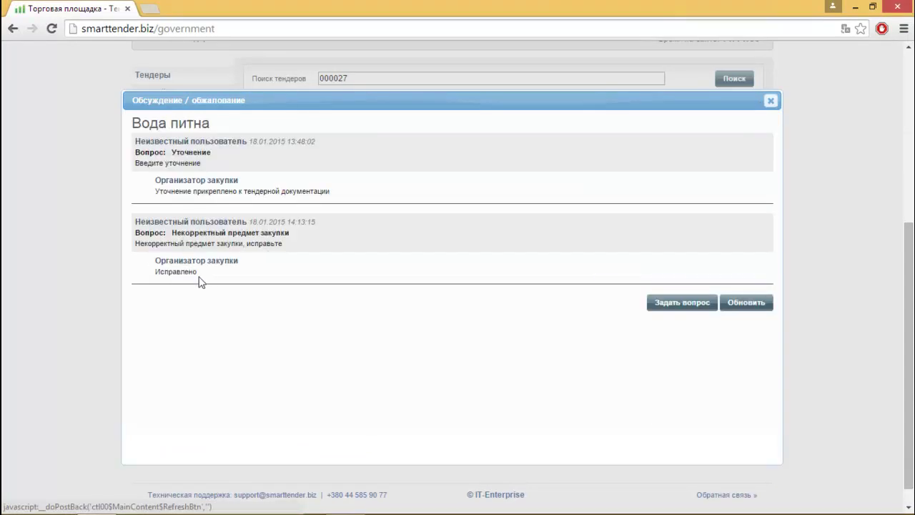
pyautogui.click(770, 101)
# Download the archive «тендерная документация 000027» from the tender's details and open it in WinRAR, dismissing the licence reminder
pyautogui.scroll(-1, 328, 371)
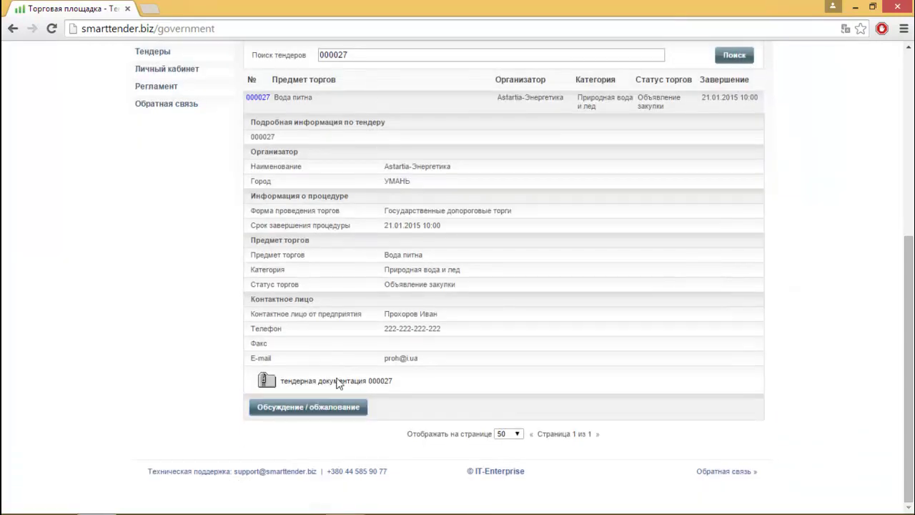
pyautogui.click(314, 383)
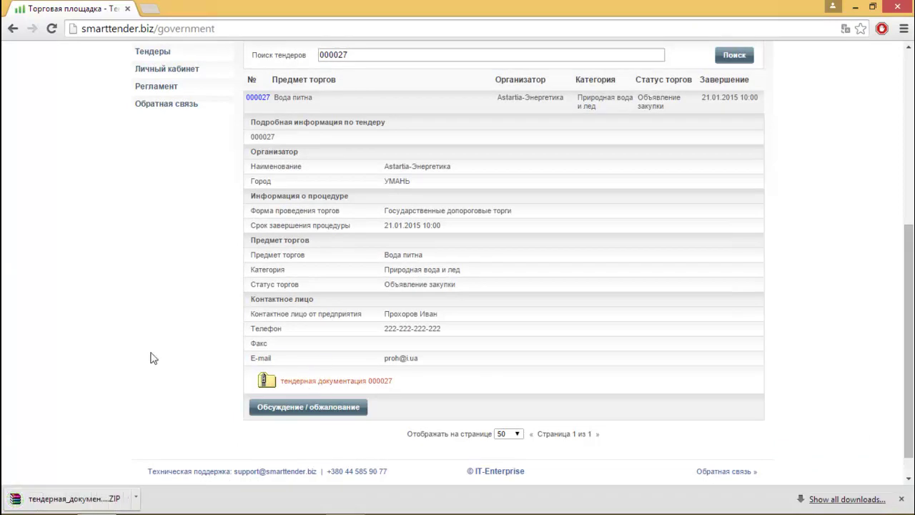
pyautogui.click(87, 502)
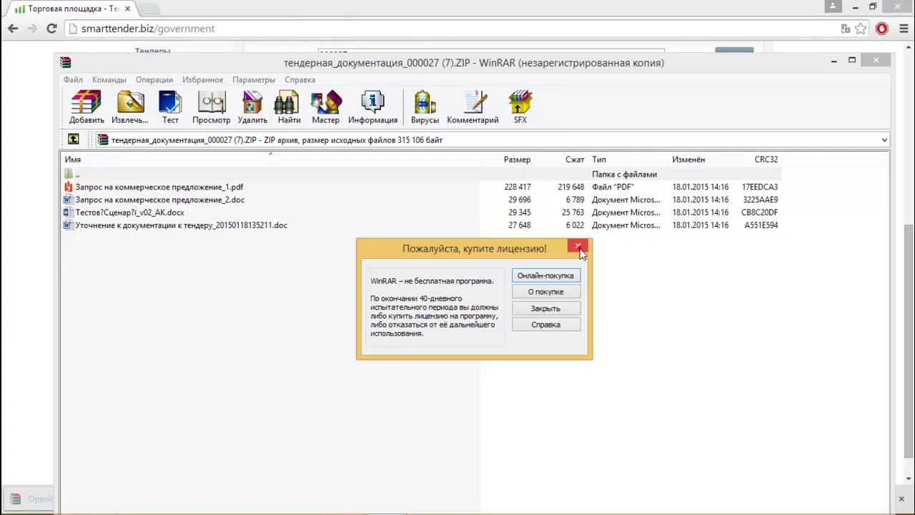
pyautogui.click(579, 246)
# Open «Запрос на коммерческое предложение_2.doc» from the archive, check the tender subject in its text, and return to the site, closing the archive
pyautogui.doubleClick(174, 200)
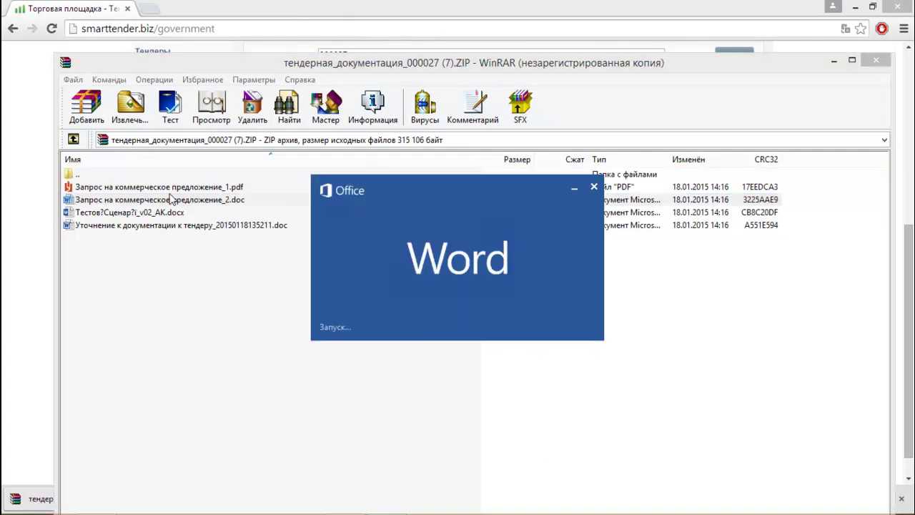
pyautogui.scroll(-1, 404, 279)
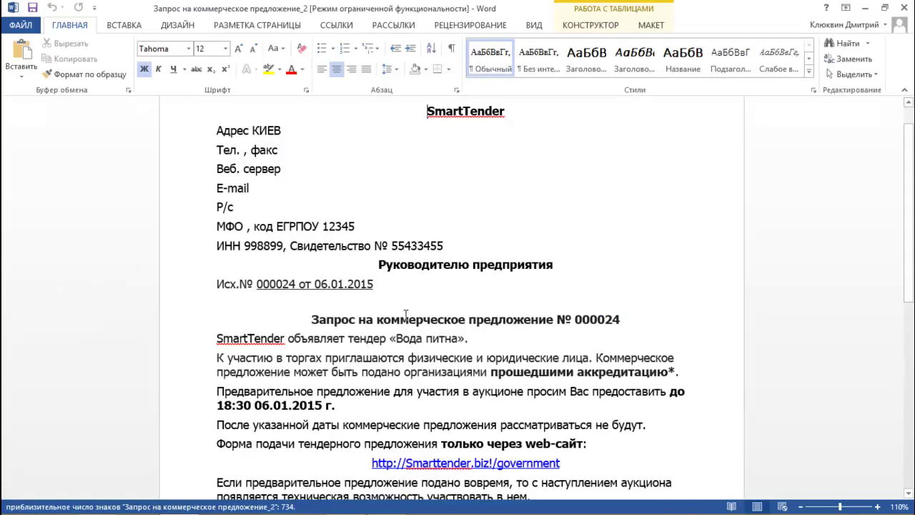
pyautogui.moveTo(395, 340); pyautogui.dragTo(465, 346)
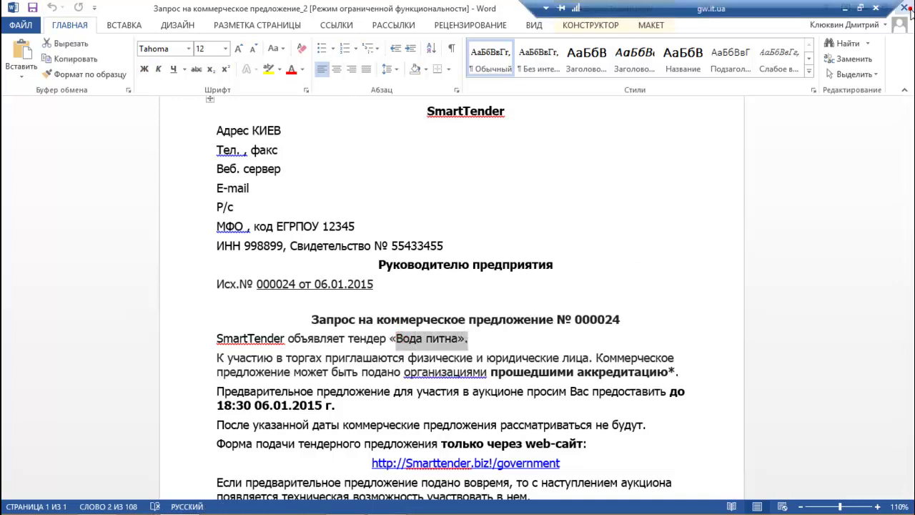
pyautogui.hotkey('alt', 'Tab')
pyautogui.click(876, 60)
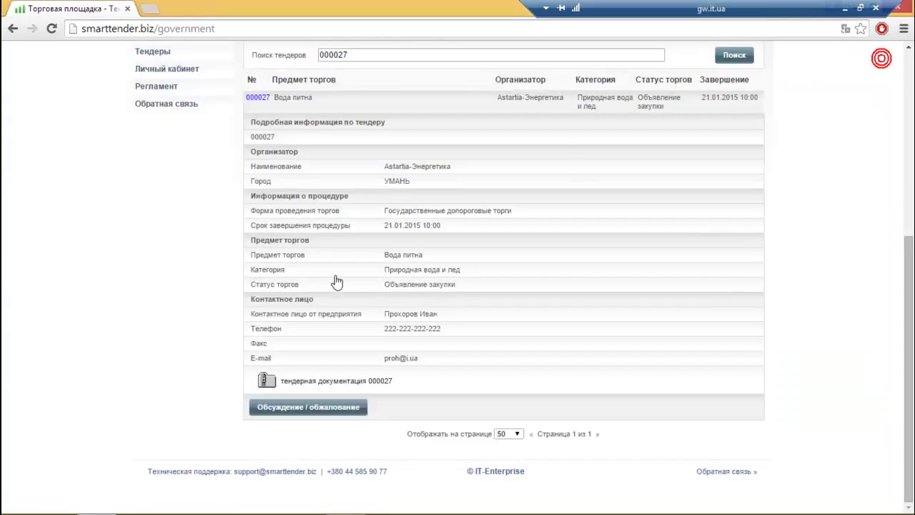